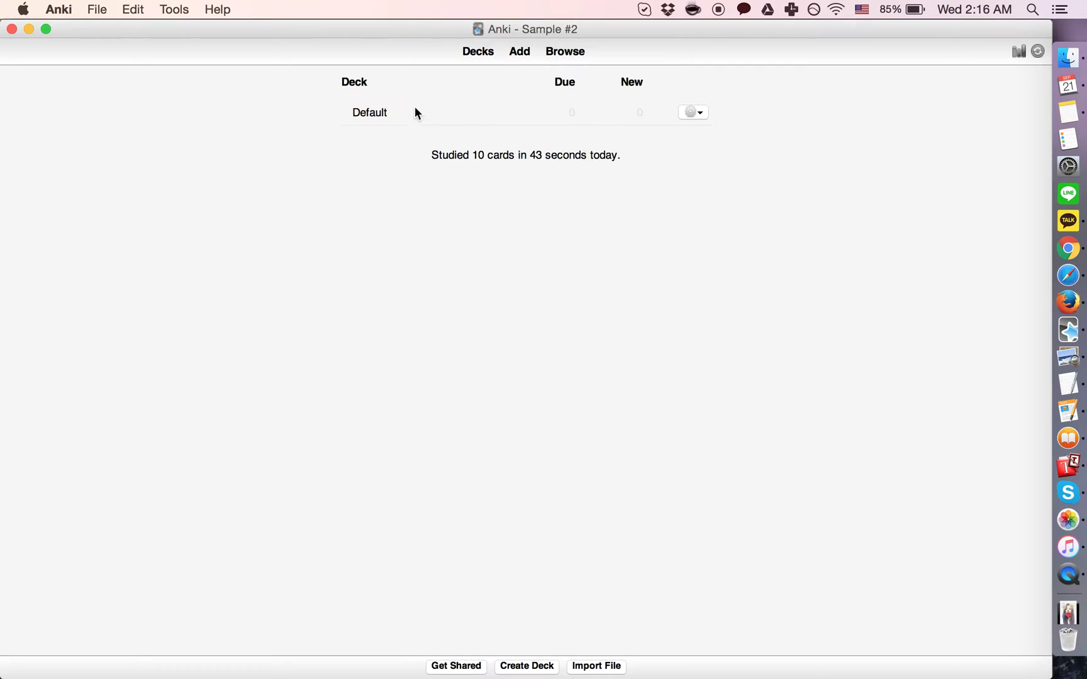
- Create a deck named 'Sample' and open it from the deck list
click(528, 667)
text(Samp)
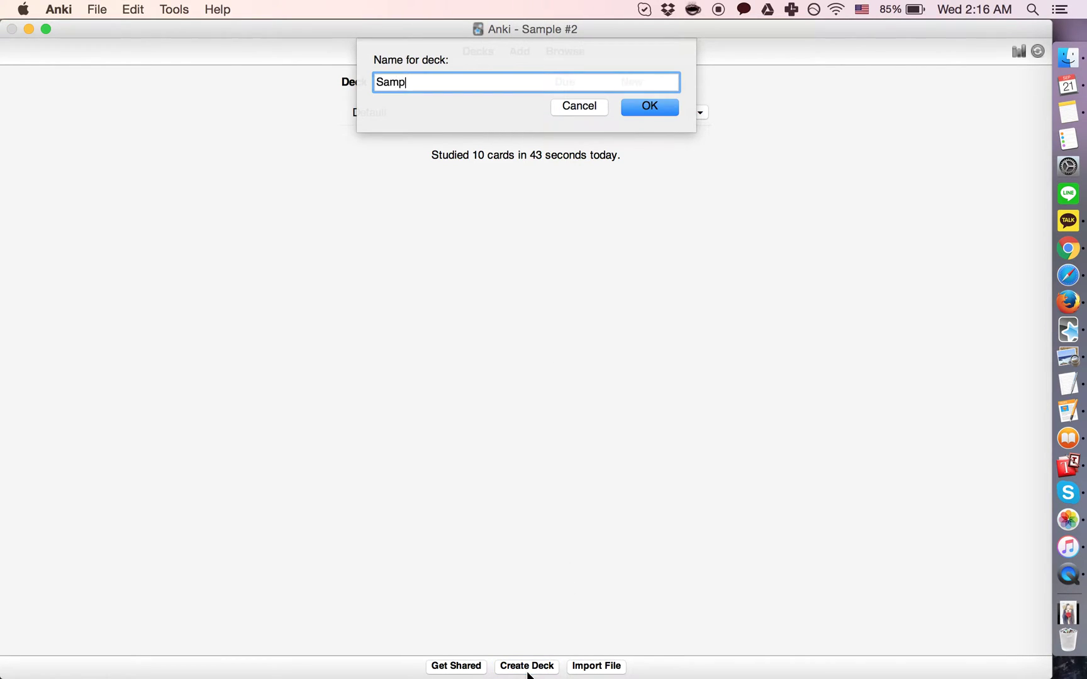
text(le)
key(Return)
click(373, 113)
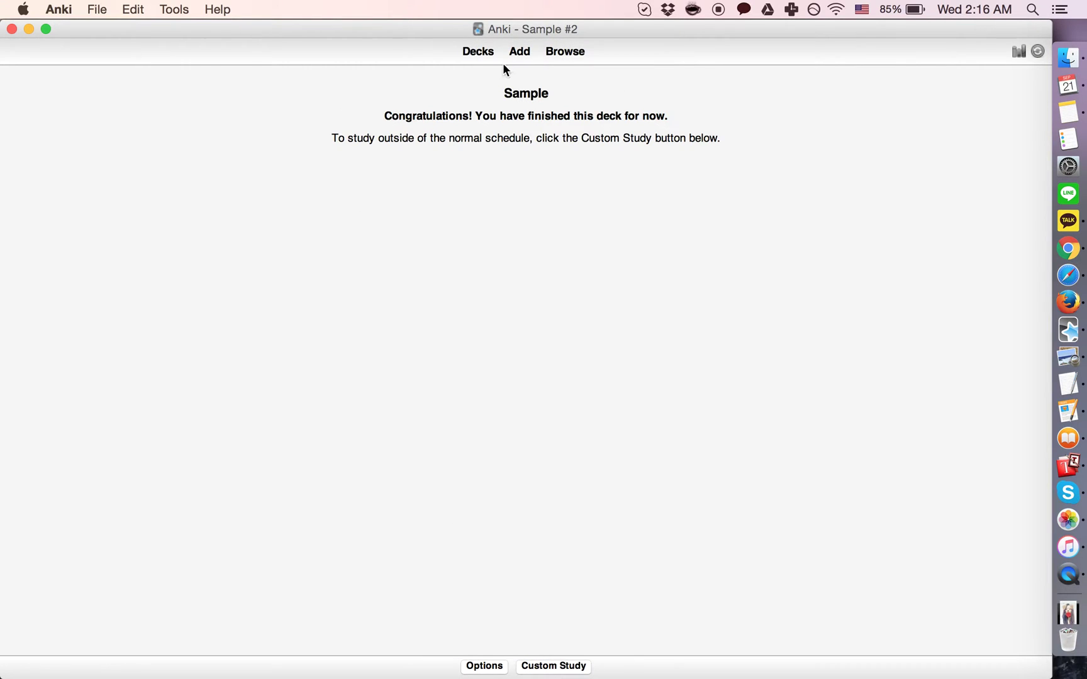
- Add a Basic-based note type named 'Sample' and select it for new notes
click(523, 53)
click(354, 58)
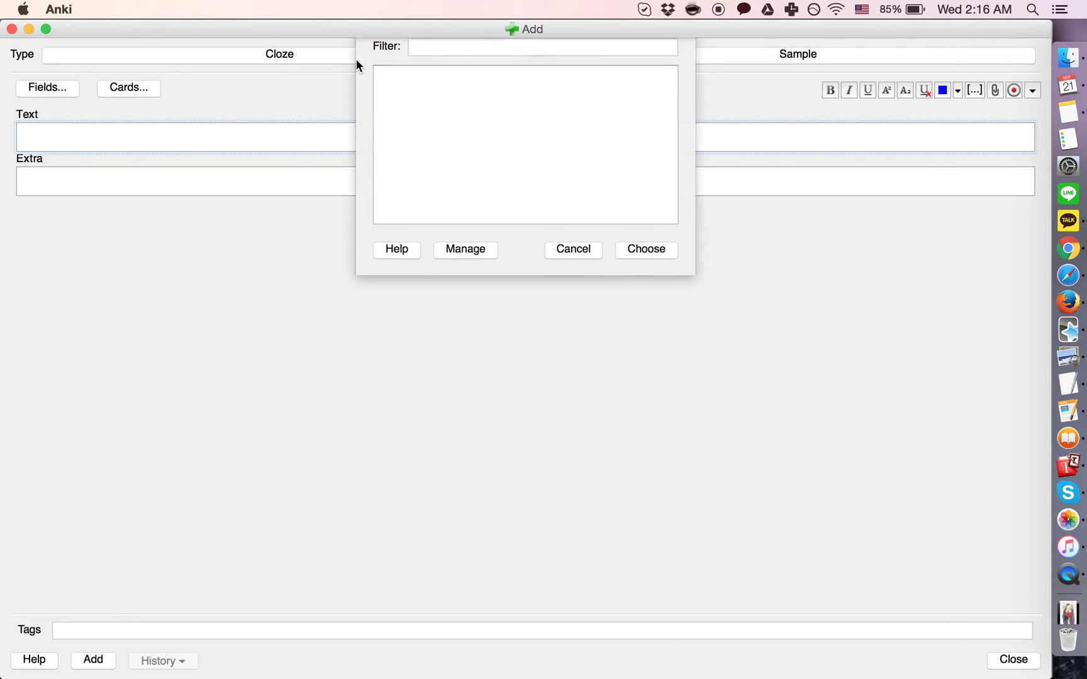
click(485, 276)
click(608, 304)
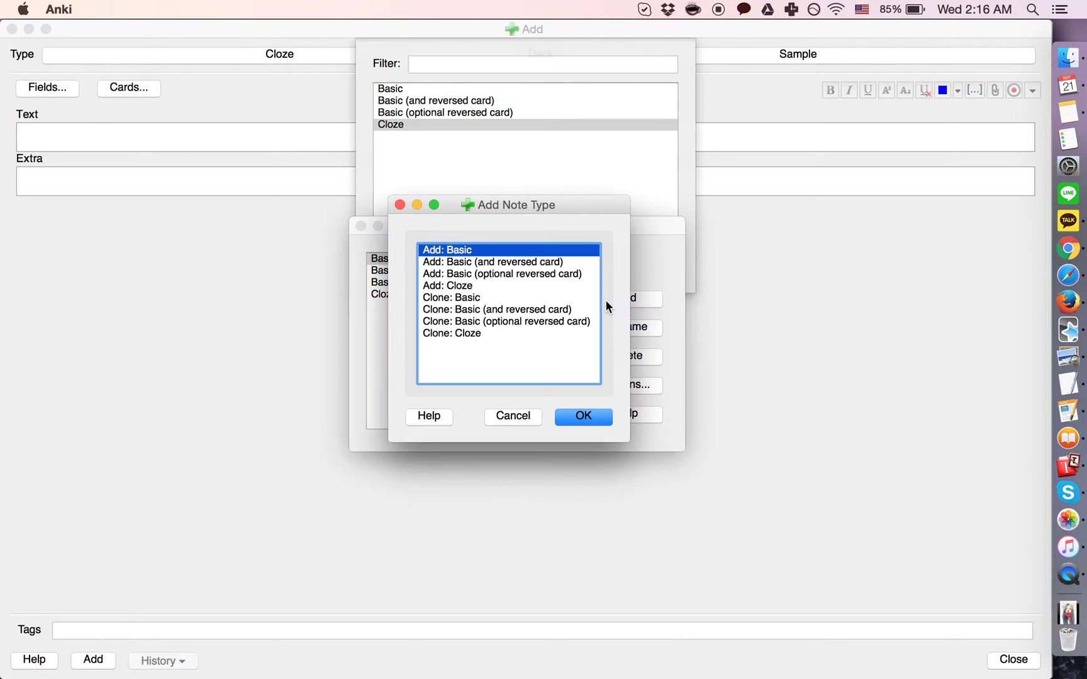
click(589, 415)
text(Sa)
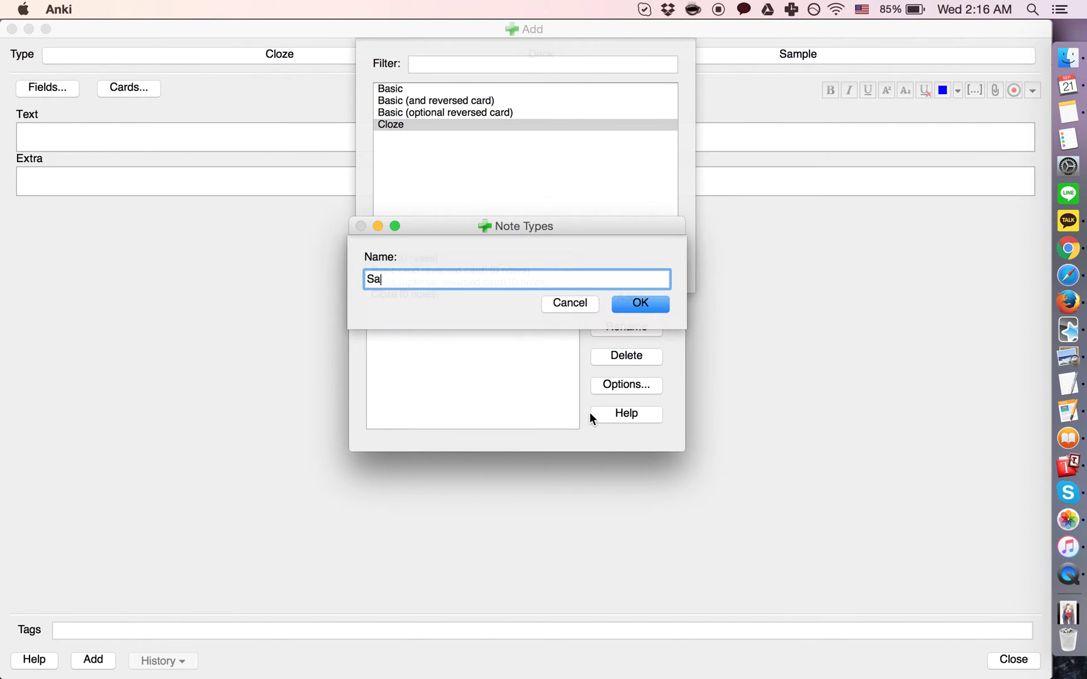
text(mple)
key(Return)
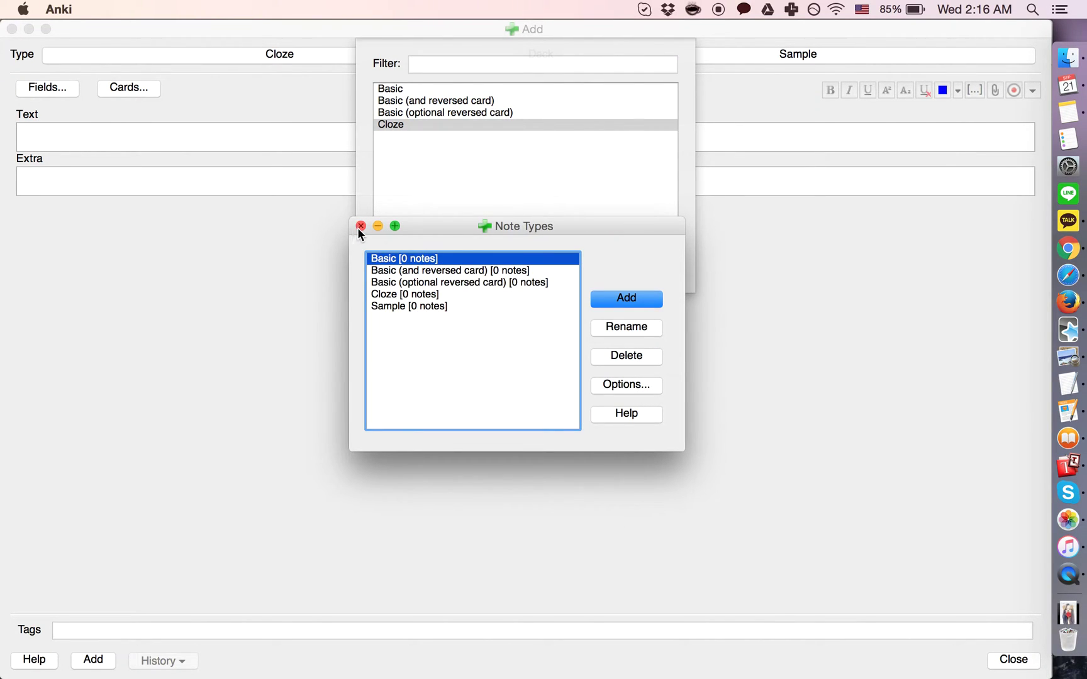
click(360, 226)
click(572, 266)
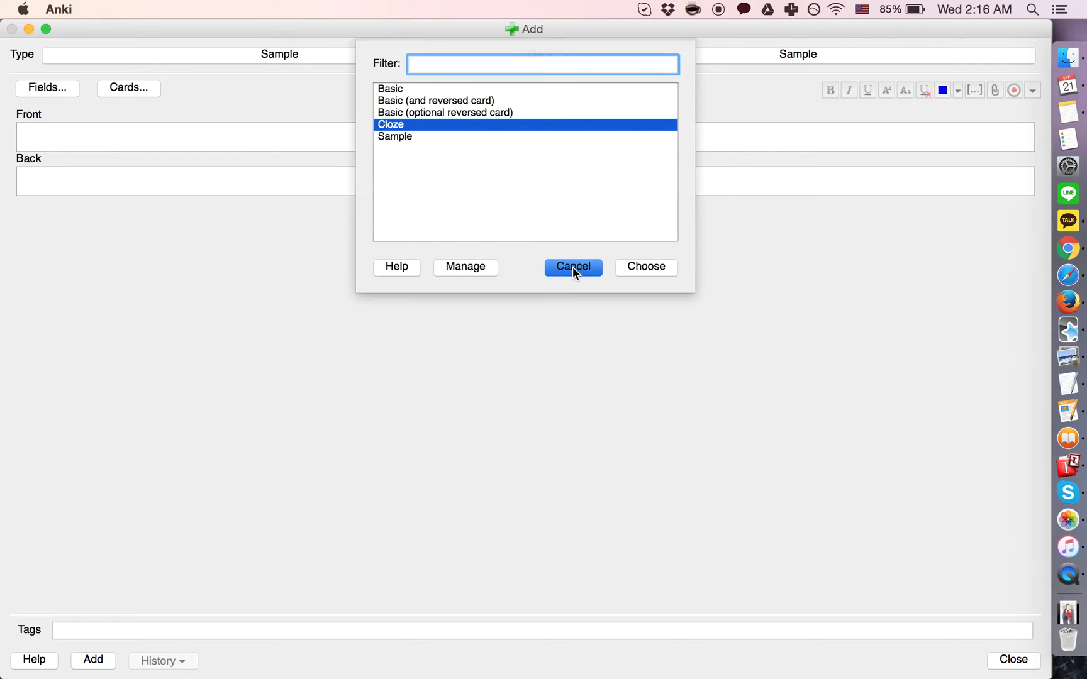
click(49, 117)
double_click(48, 116)
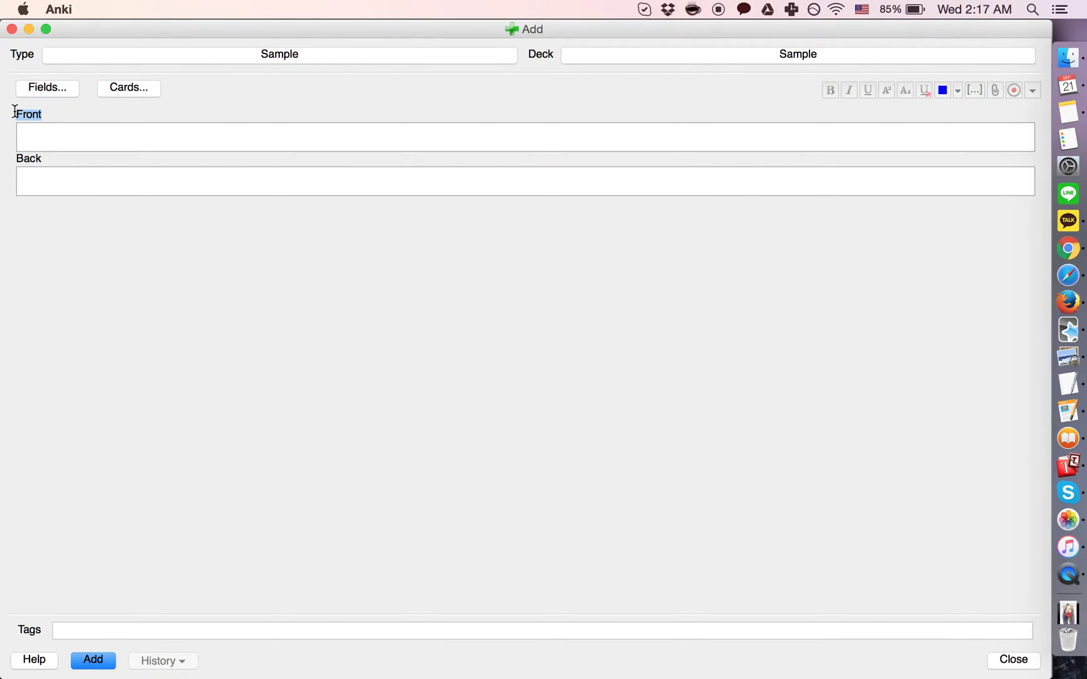
click(38, 162)
double_click(50, 160)
click(19, 157)
- Rename the Front and Back fields to Field #1 and Field #2
click(43, 95)
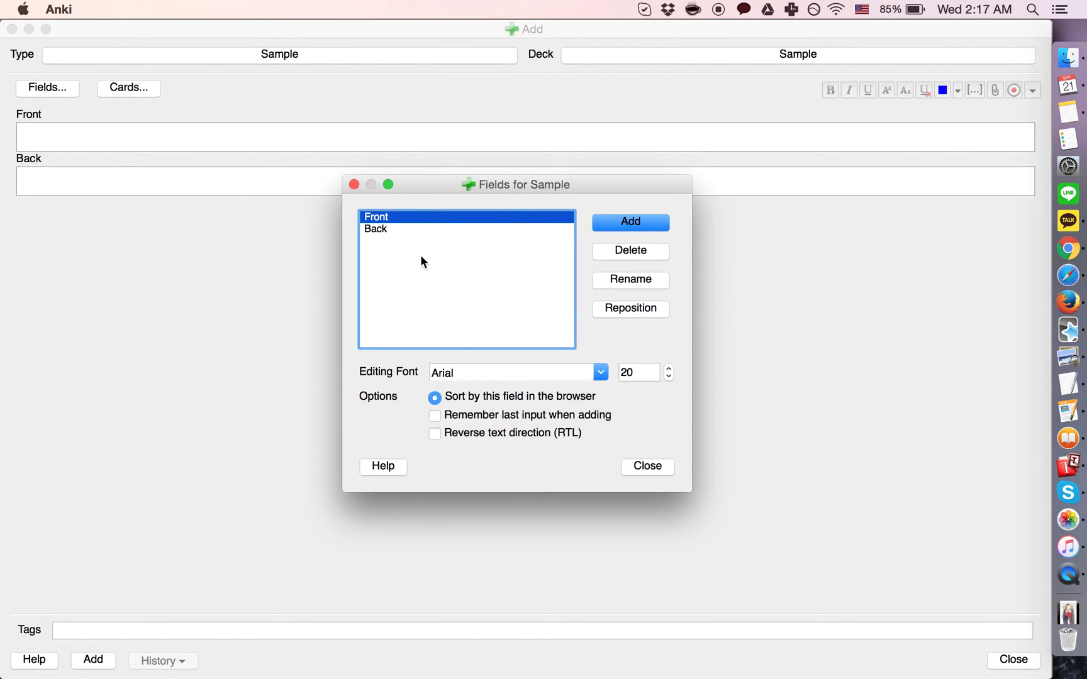
click(640, 281)
text(F)
text(#1)
key(Return)
click(522, 230)
click(623, 281)
text(Field #2)
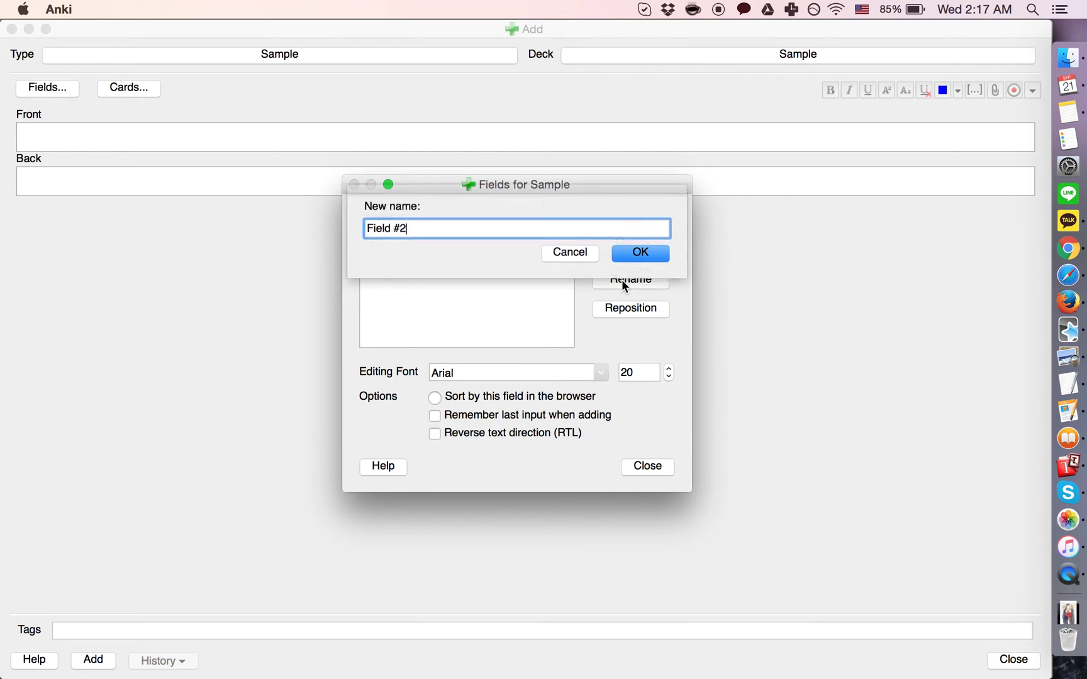
key(Return)
- Add a third field named Field #3
click(647, 222)
text(Field #)
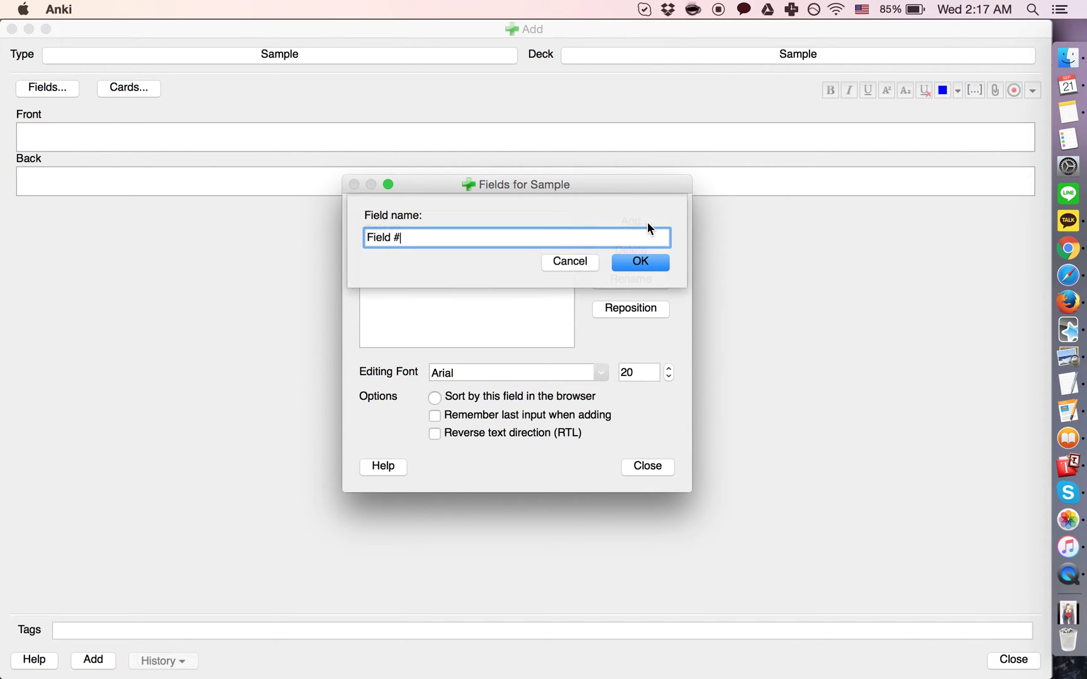
key(Return)
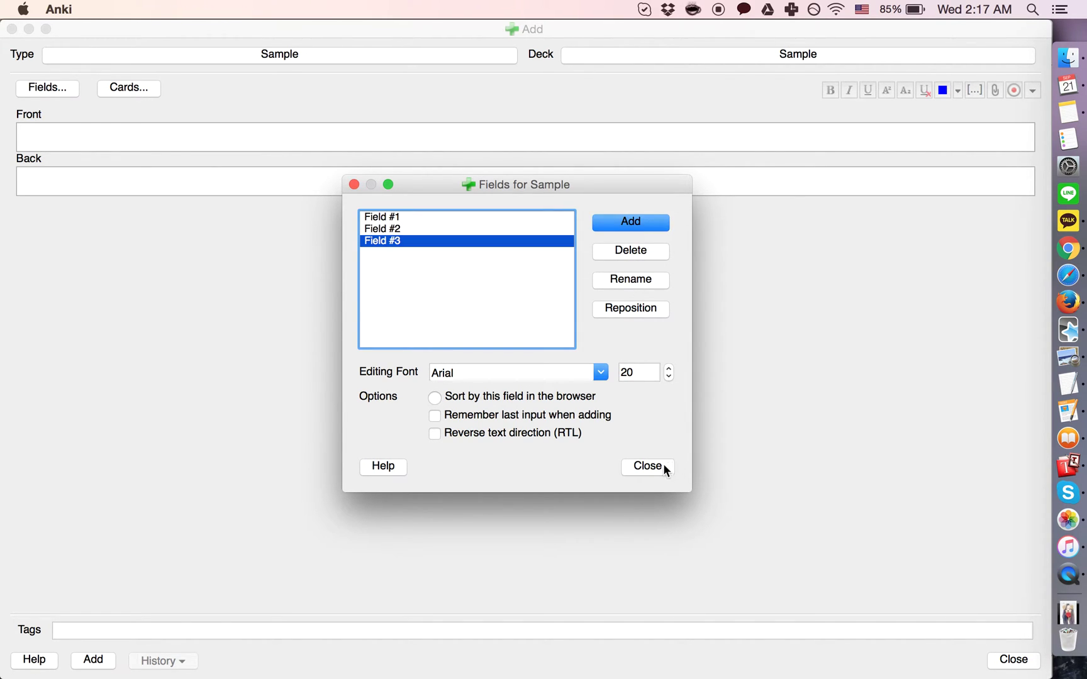
click(669, 467)
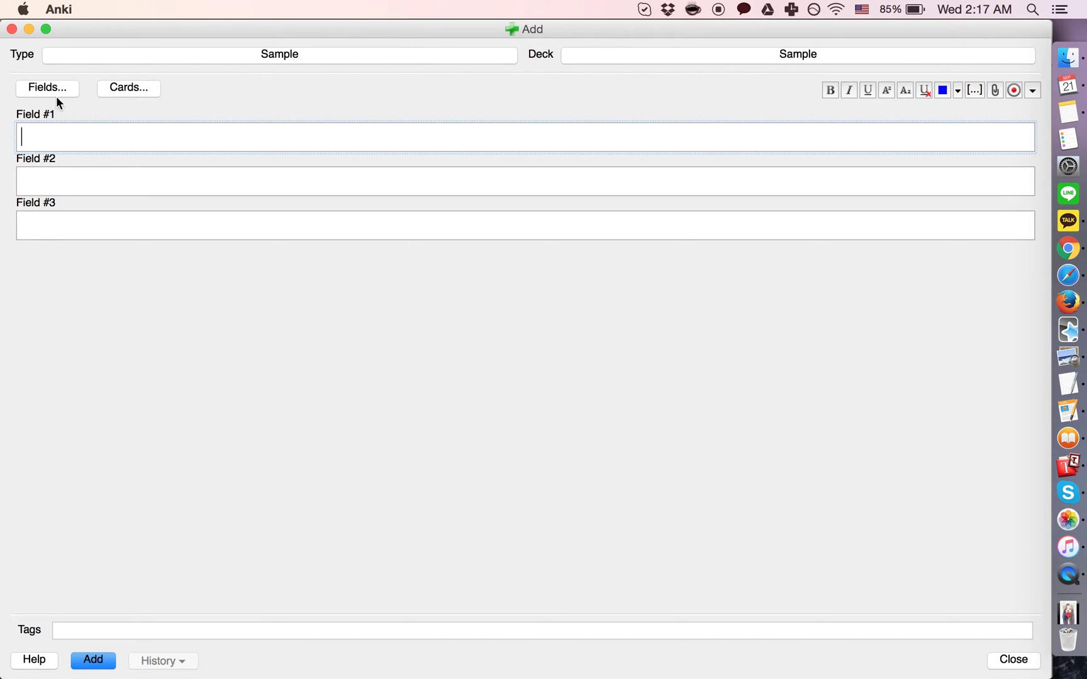
click(128, 91)
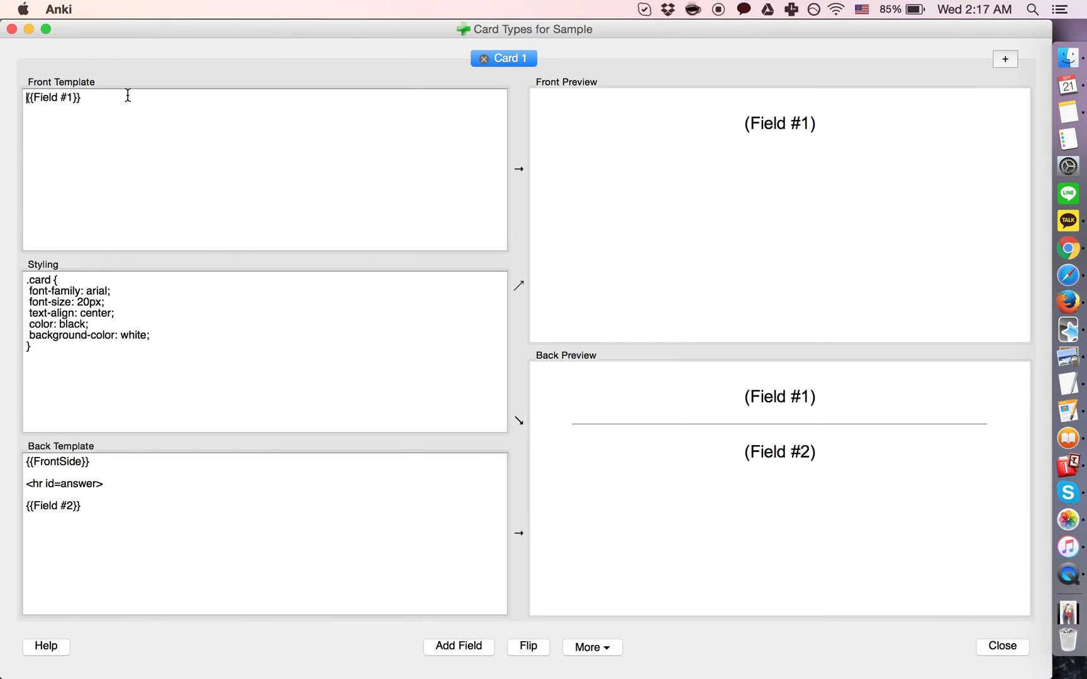
- Enter 1, 2 and 3 into Field #1–#3 and preview them in the card templates
click(11, 29)
click(73, 136)
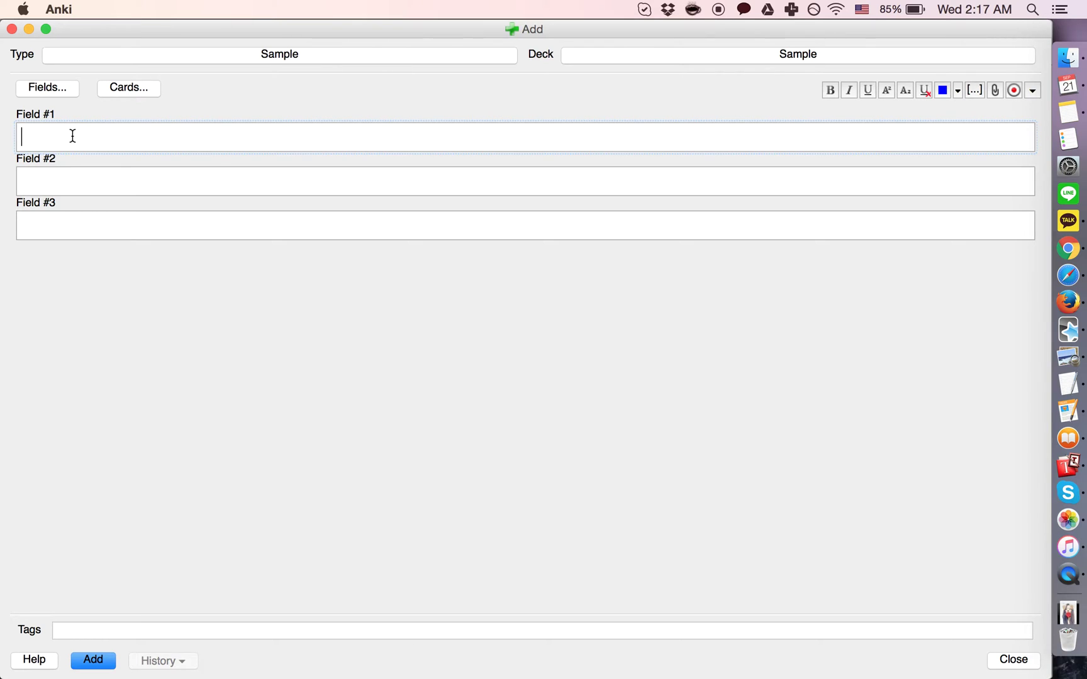
text(1)
click(72, 190)
text(2)
click(72, 220)
text(3)
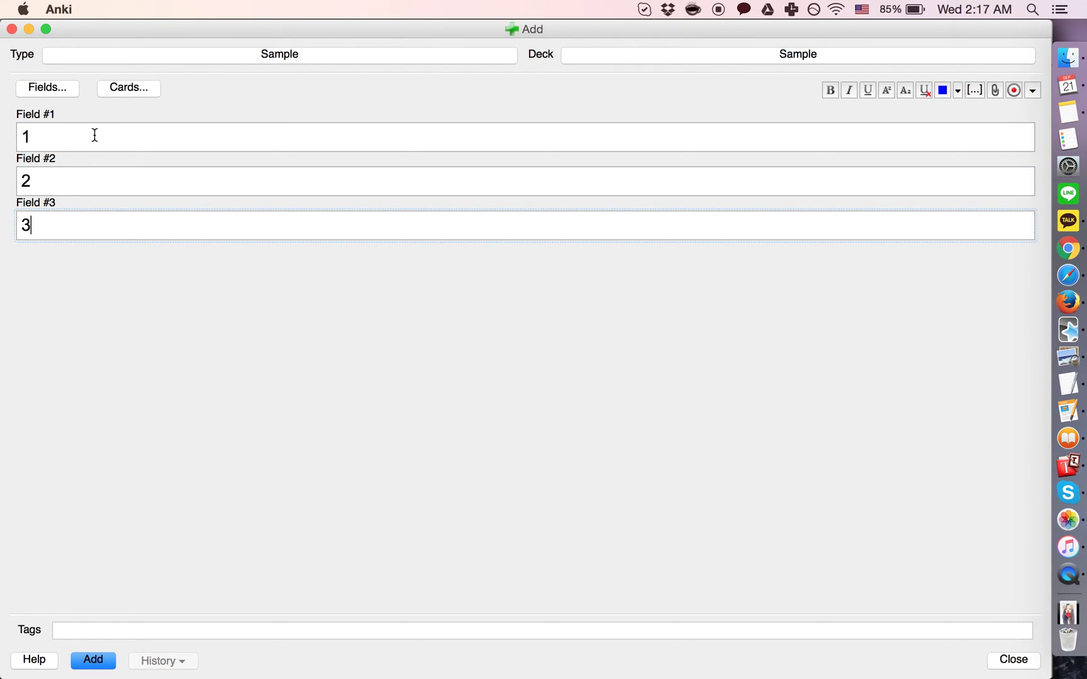
click(121, 94)
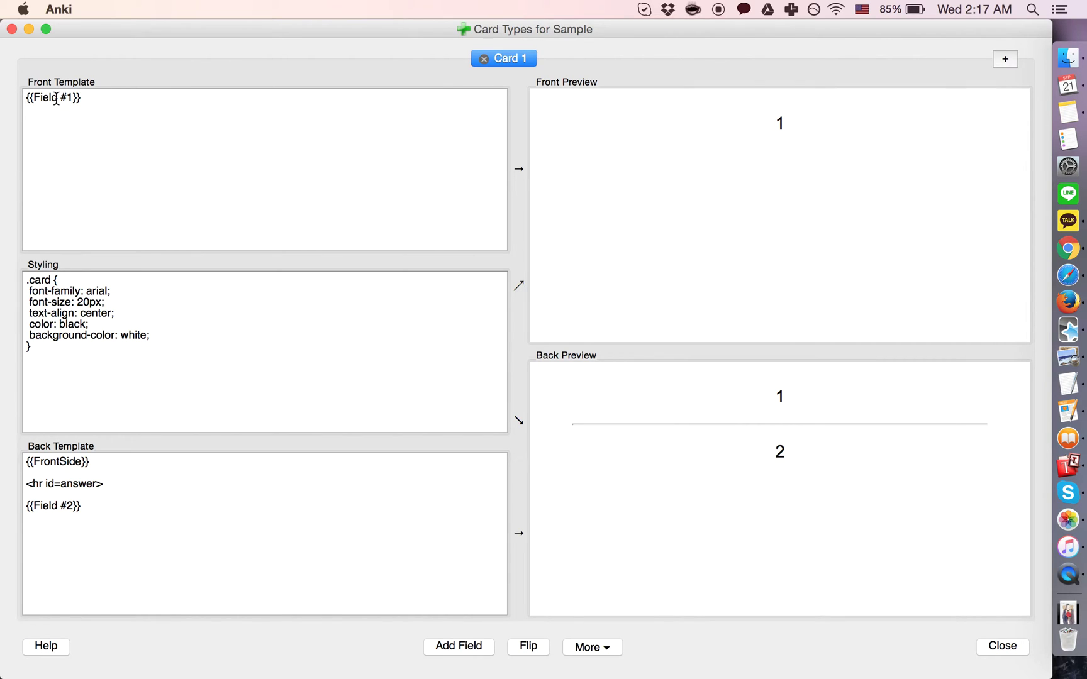
drag(33, 99, 78, 99)
- Add {{Field #3}} on its own line after {{Field #2}} in the back template, separated by <br><br>
click(80, 98)
click(200, 541)
key(Return)
text({{Field)
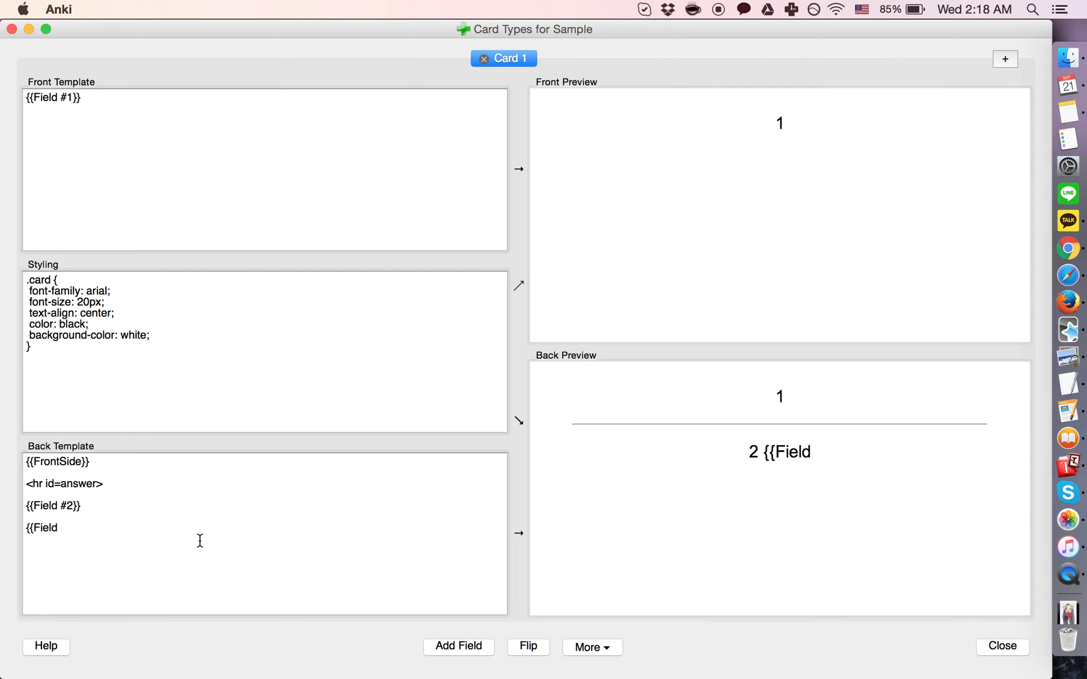
text( #3}})
click(132, 512)
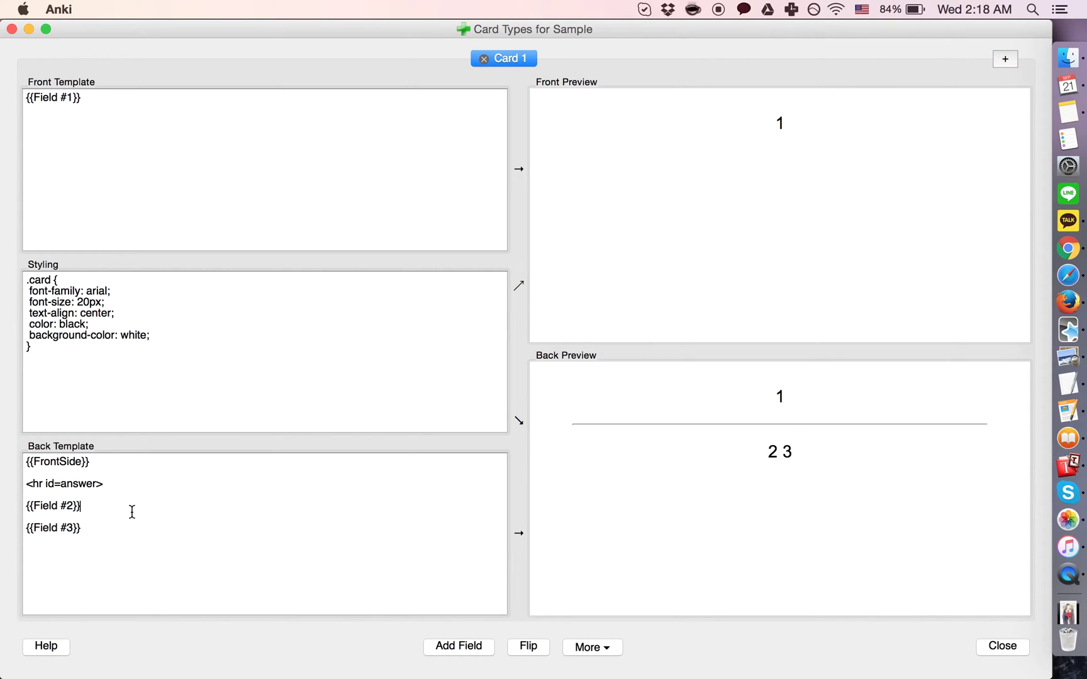
text(<br><br>)
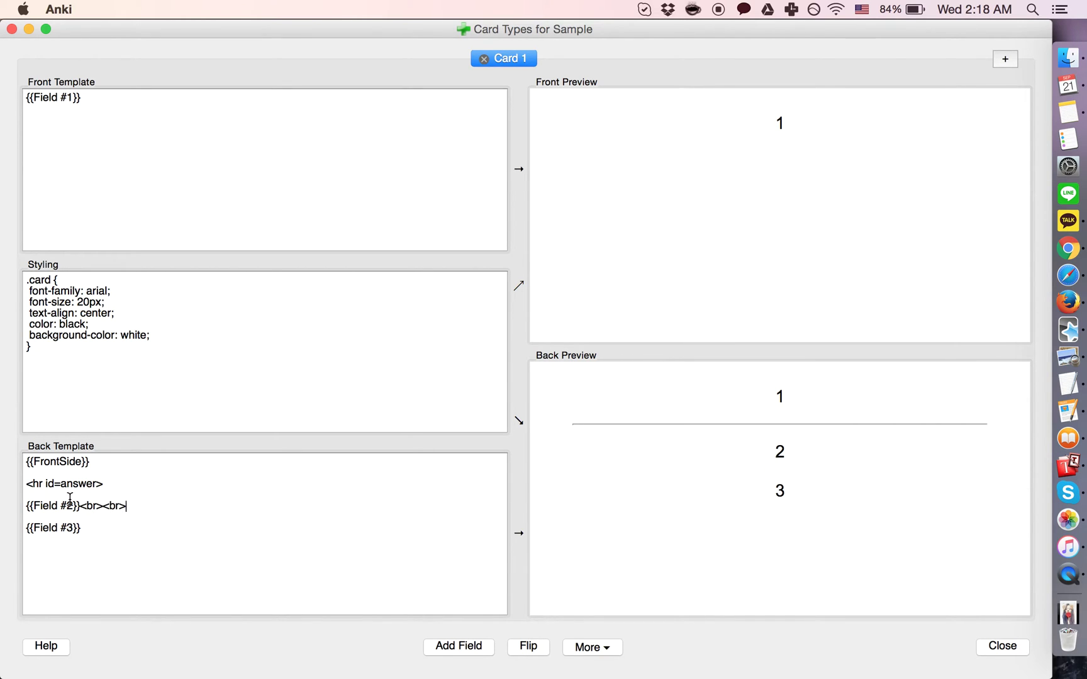
drag(778, 449, 793, 481)
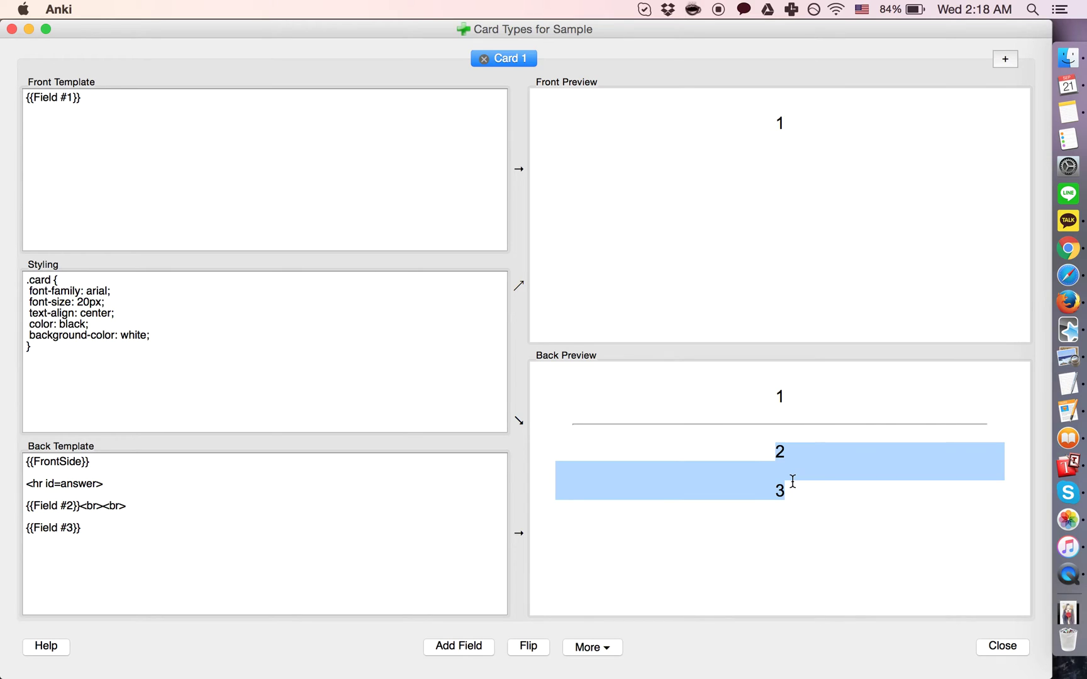
click(792, 481)
click(11, 29)
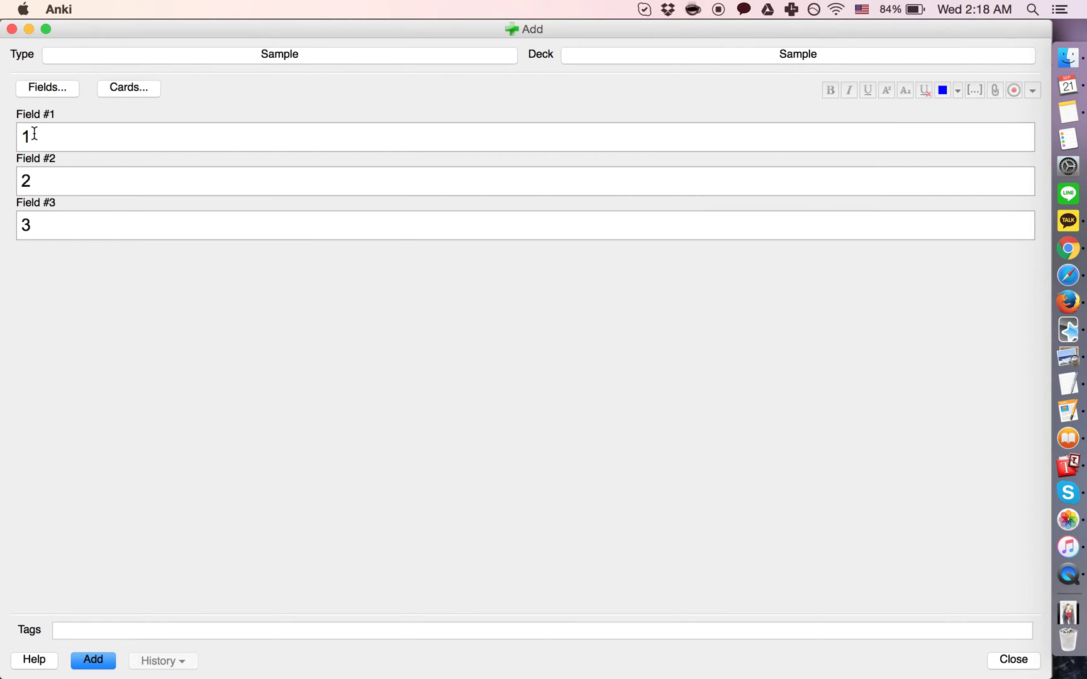
- Reopen the Fields for Sample dialog listing Field #1 to Field #3
click(51, 92)
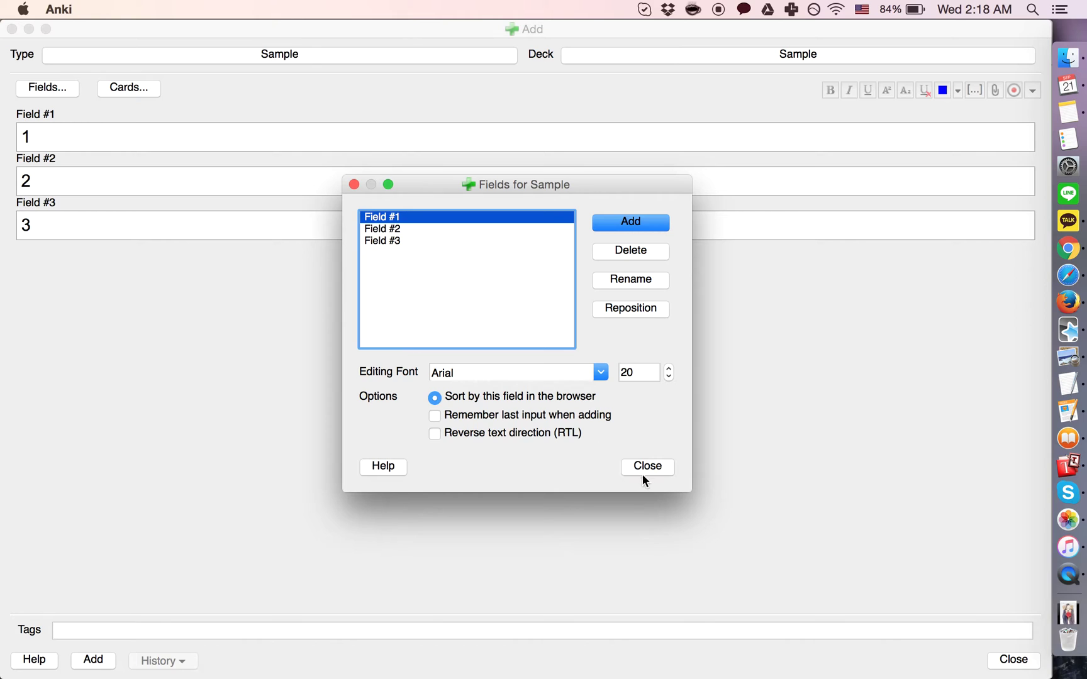
click(646, 469)
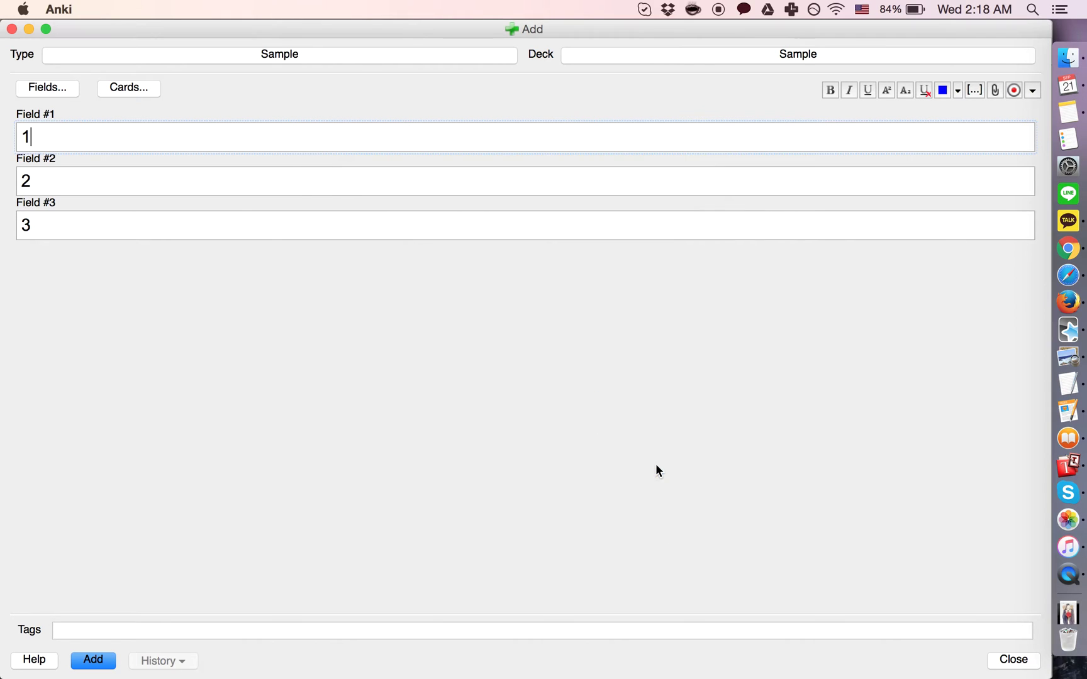
click(56, 93)
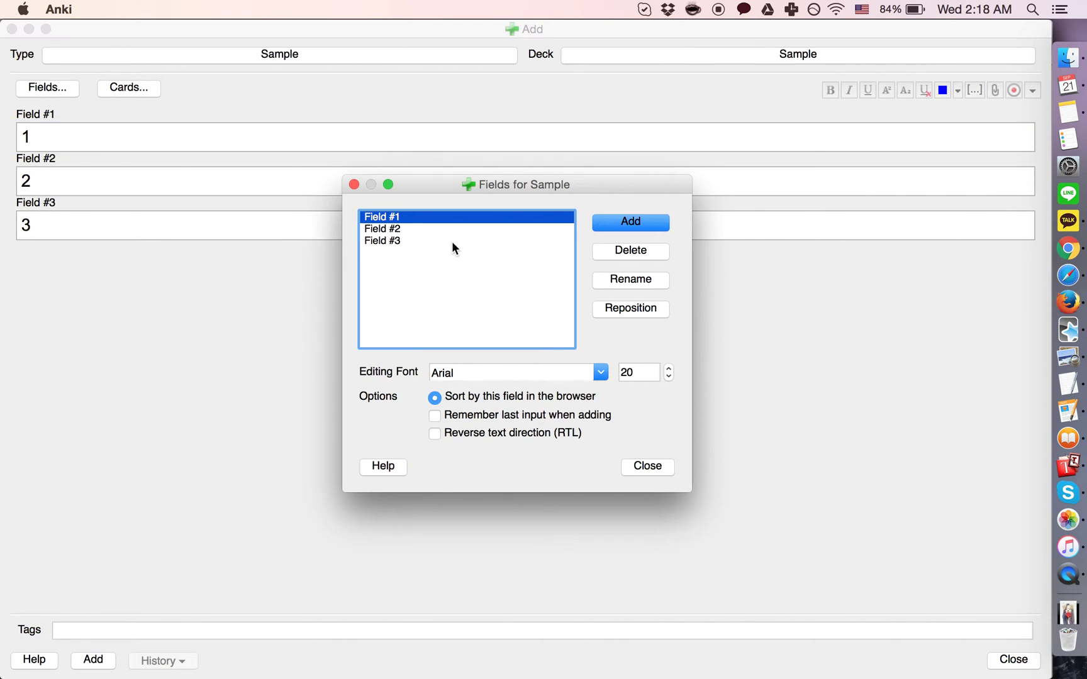
- Rename Field #1 to Country Name and Field #2 to Population
click(638, 283)
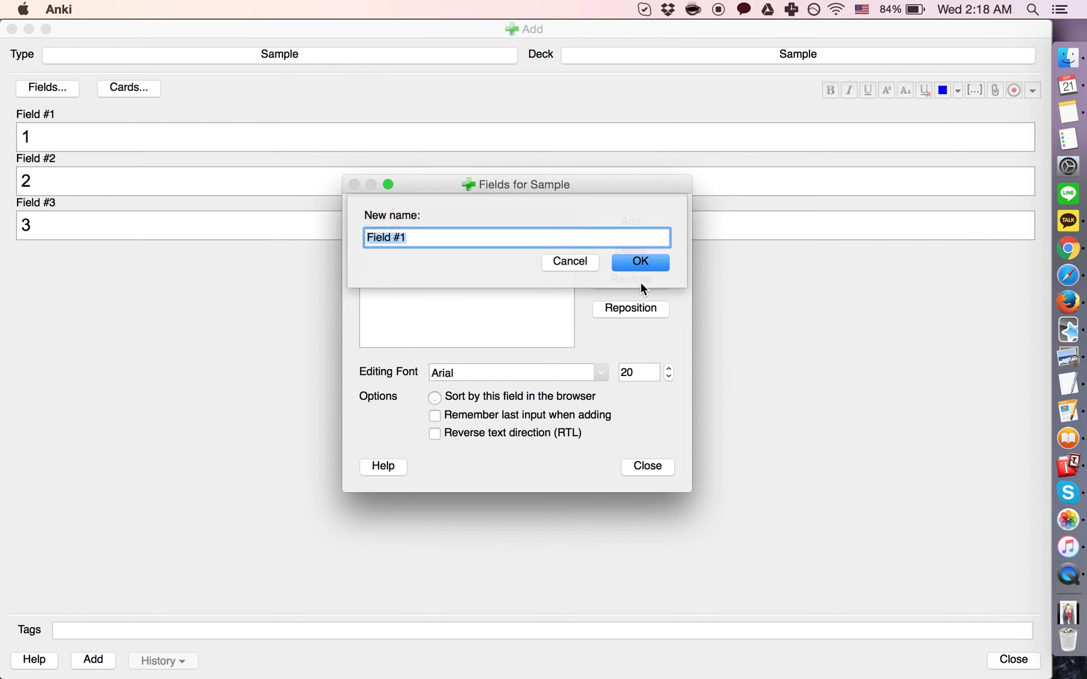
text(Country Na)
text(me)
key(Return)
click(478, 231)
click(635, 280)
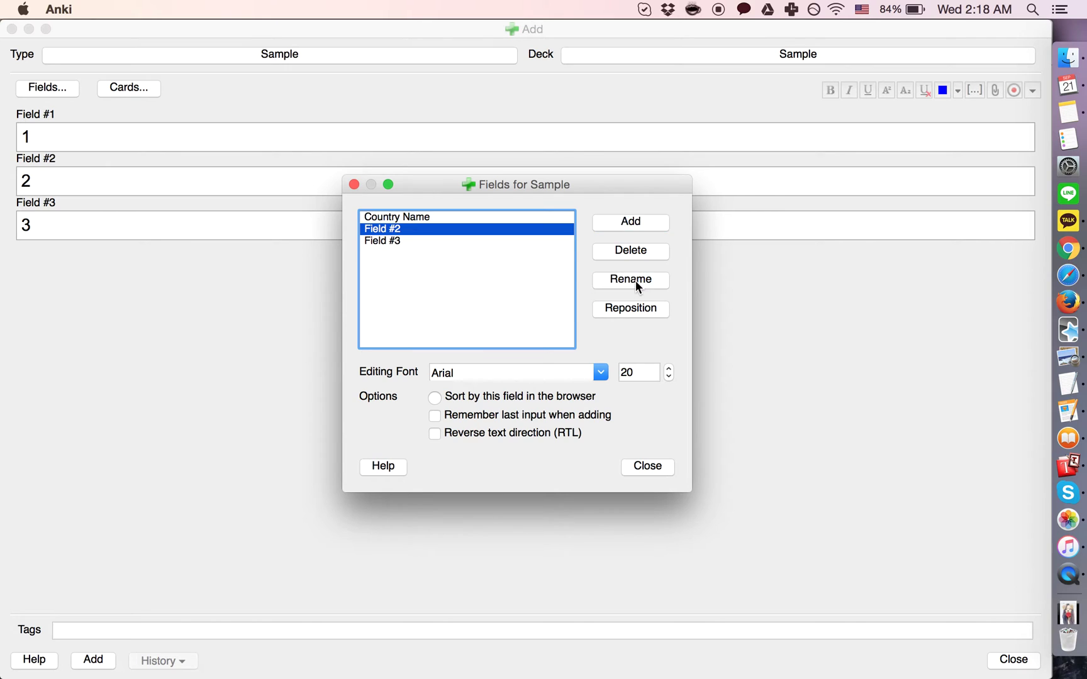
text(Population)
key(Return)
- Rename Field #3 to Most Common Language and return to the note
click(507, 243)
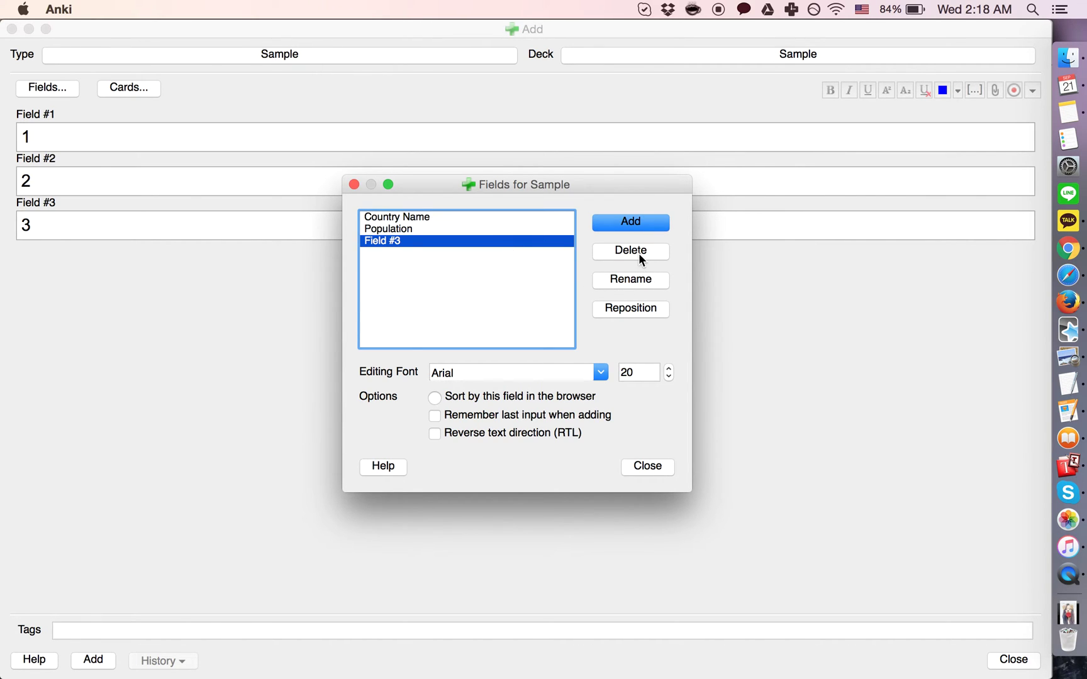
click(641, 284)
text(Mo)
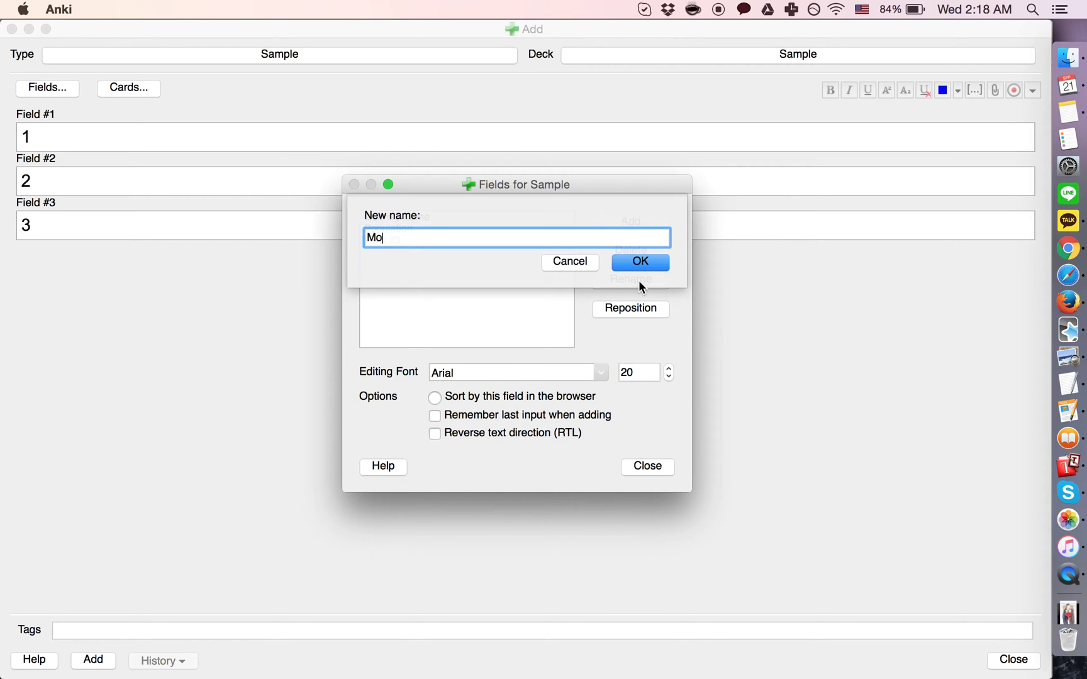
text(st Common Language)
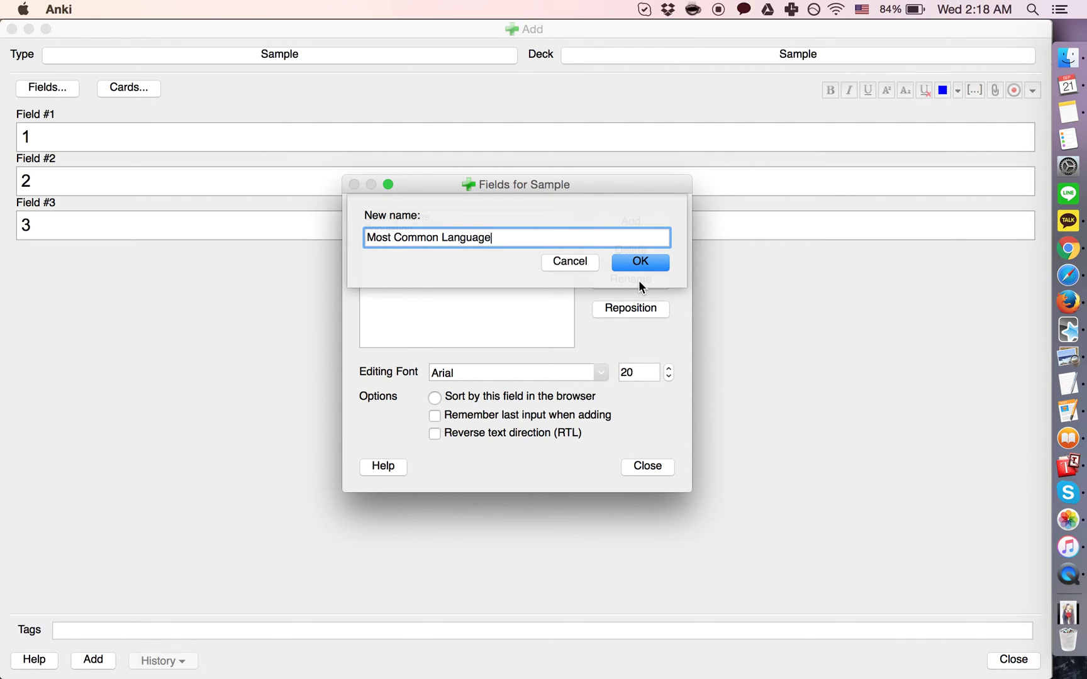
key(Return)
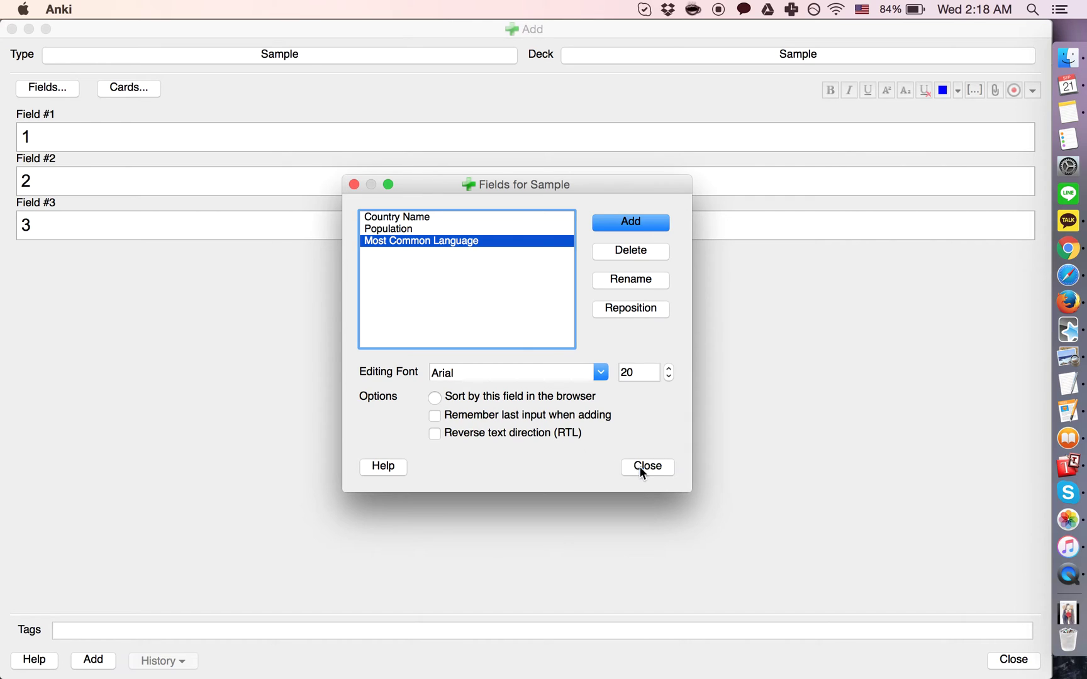
click(641, 473)
key(super+a)
- Fill the note with Japan, 130 million and Japanese
text(Japa)
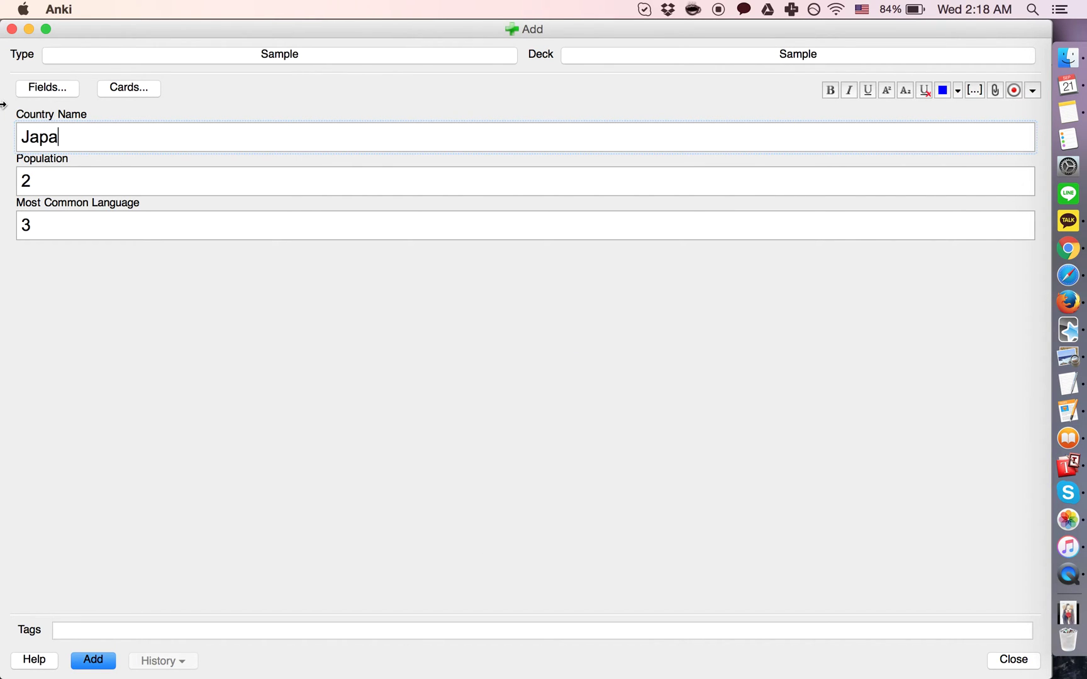
text(n)
key(Tab)
key(super+a)
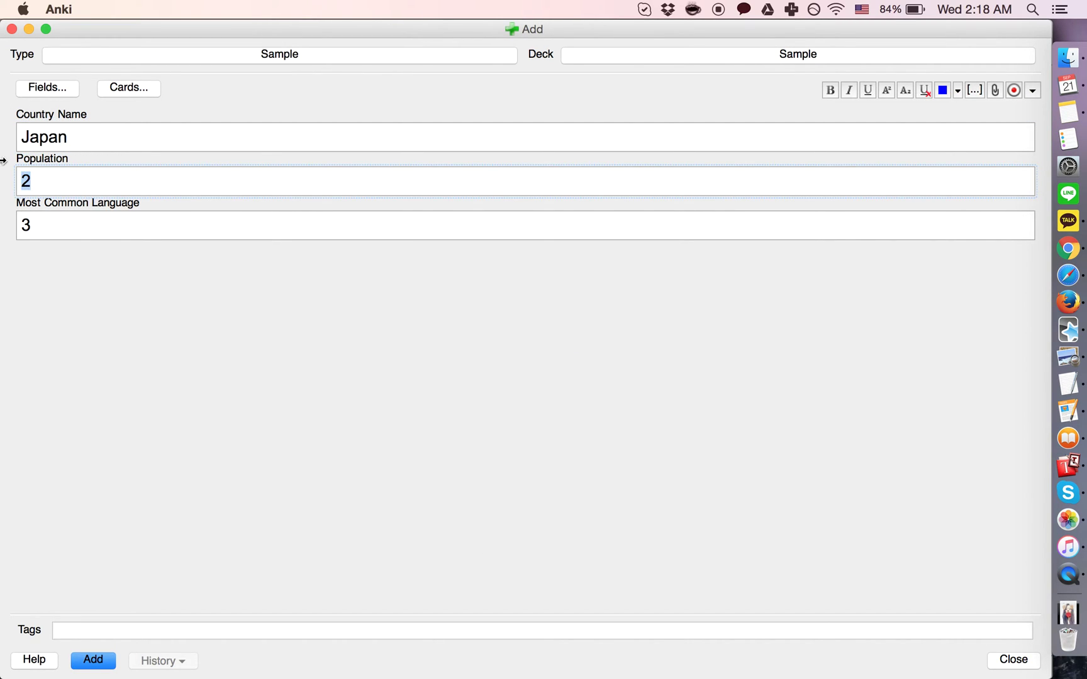
text(130 million)
key(Tab)
text(Japane)
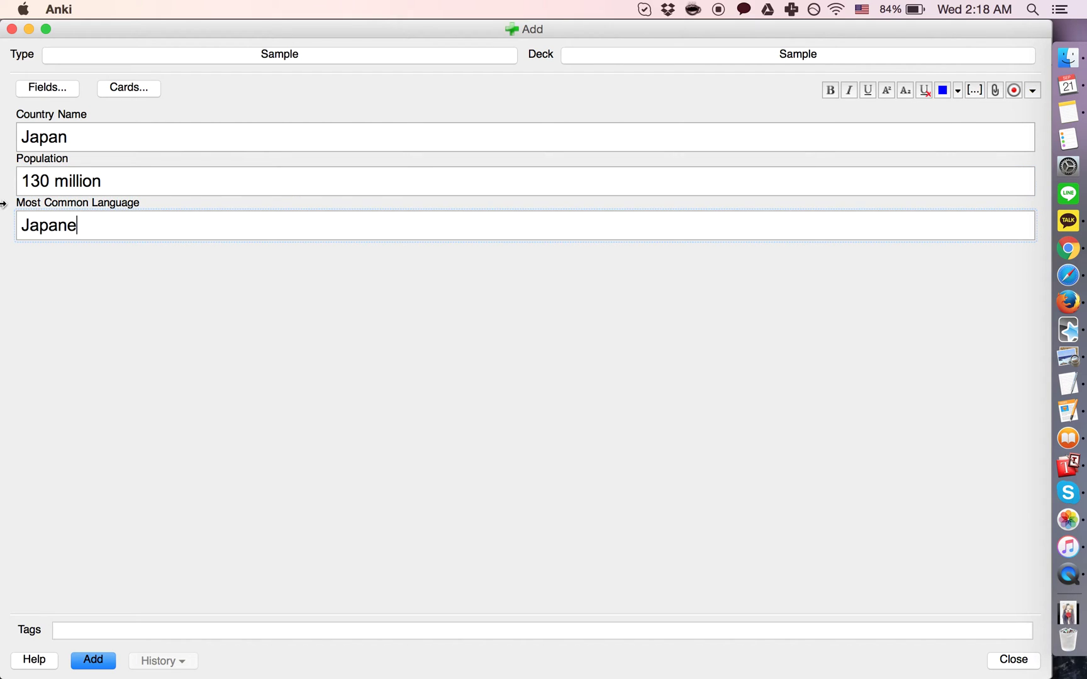
text(se)
- Set the front to 'What is the population of {{Country Name}}?' and remove the back's language line
click(119, 92)
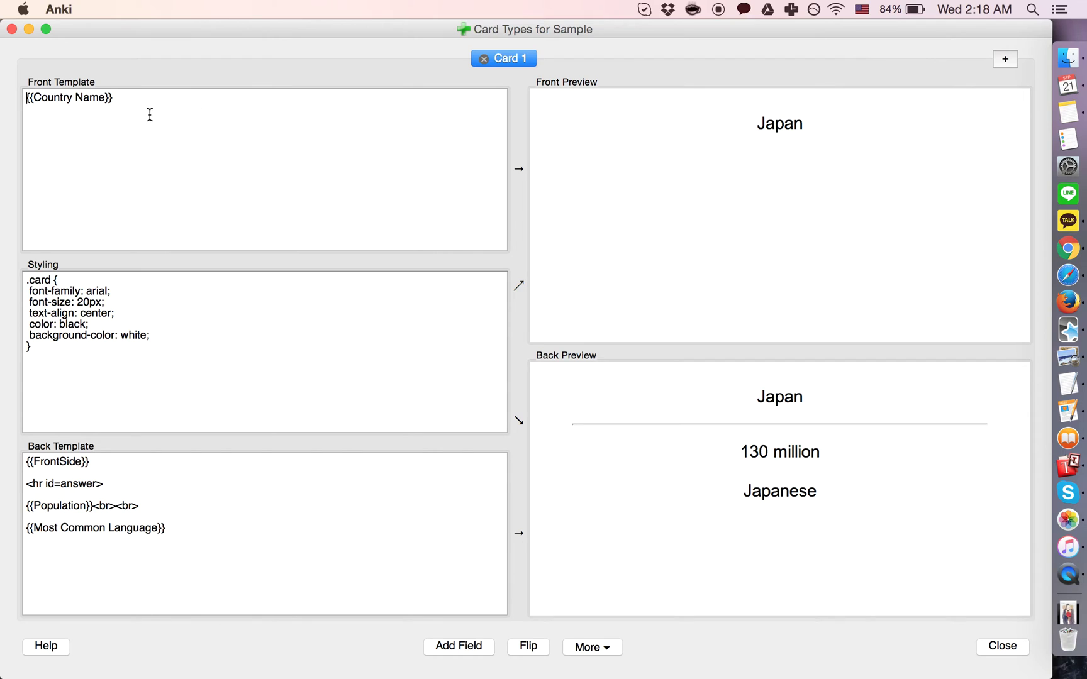
text(What is the popula)
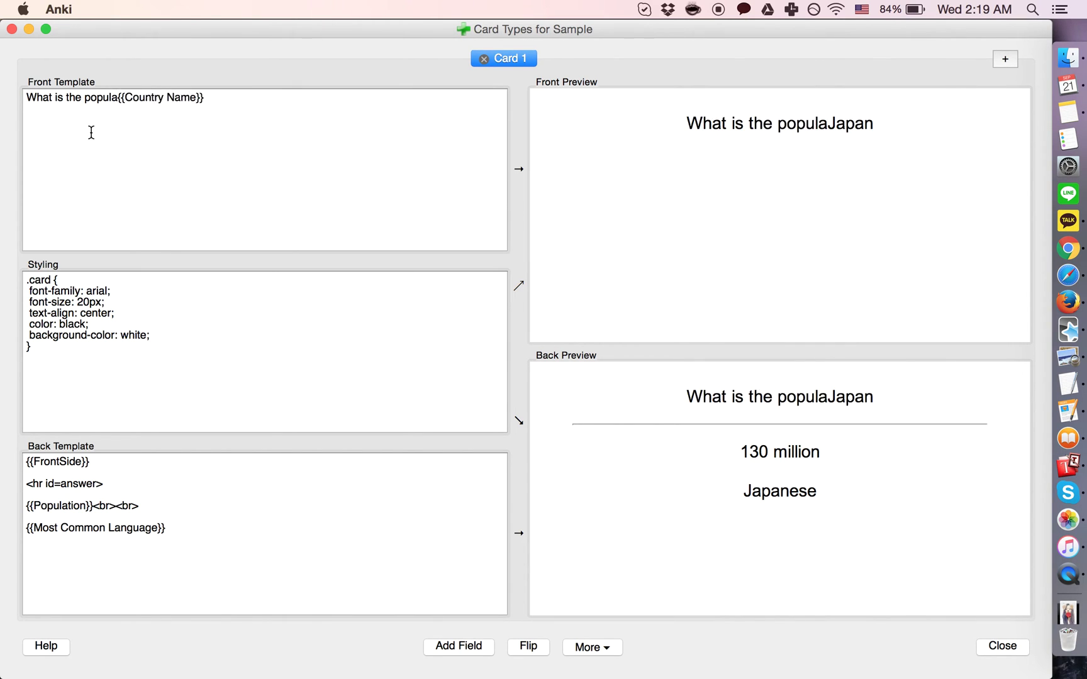
text(tion of)
click(233, 106)
drag(257, 97, 157, 96)
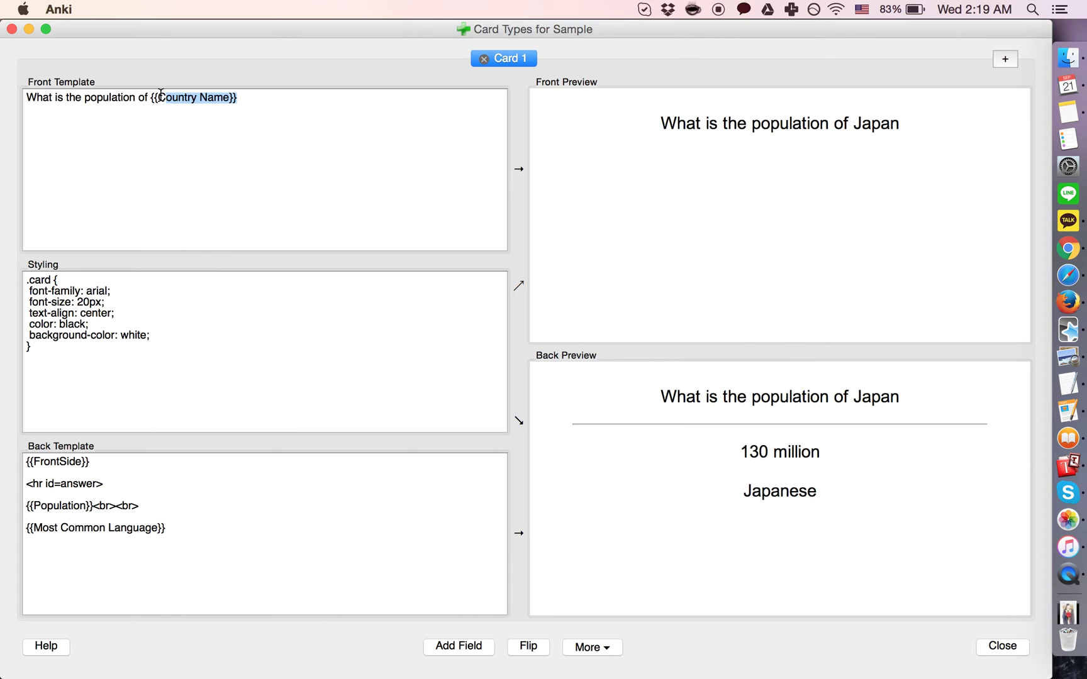
key(Up)
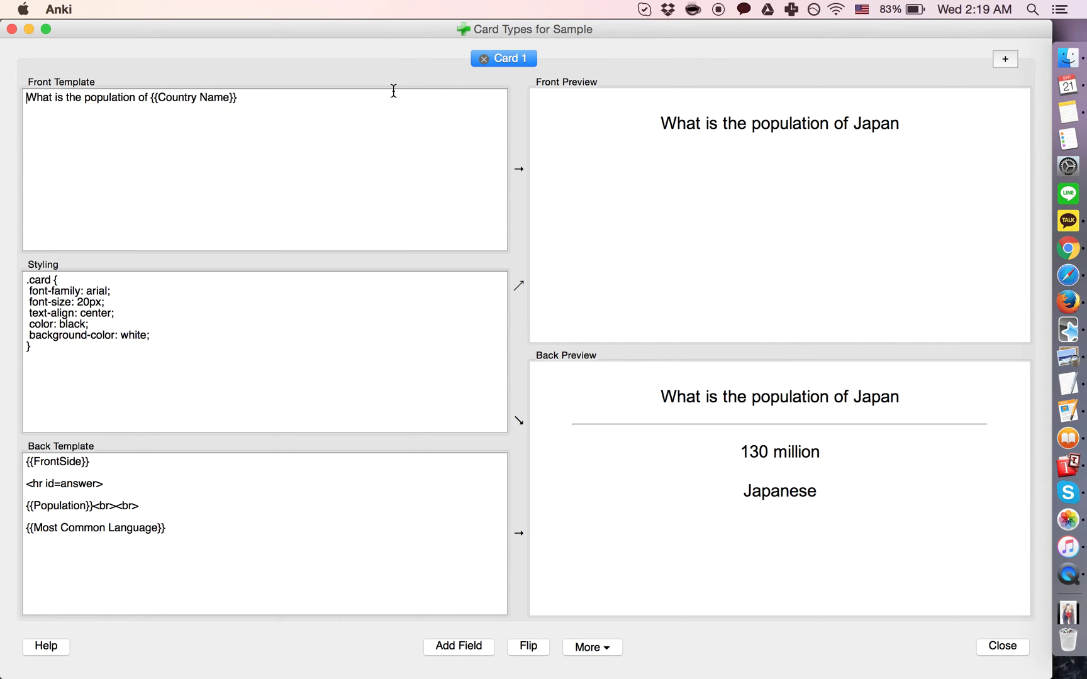
text(?)
key(BackSpace)
click(398, 129)
text(?)
drag(178, 531, 90, 507)
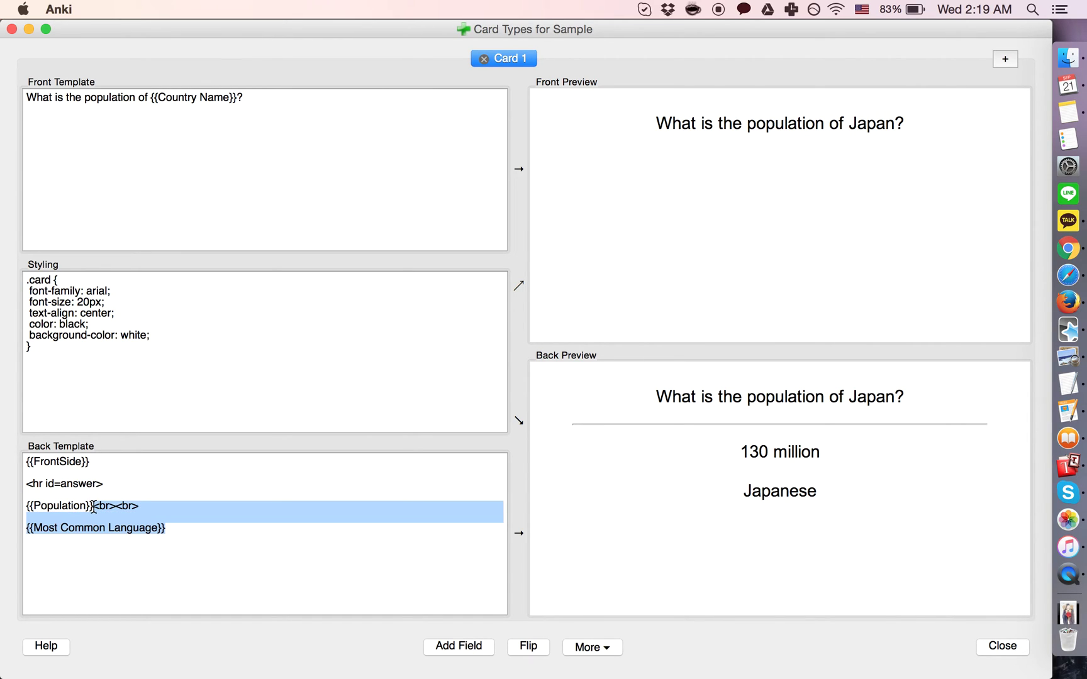
key(BackSpace)
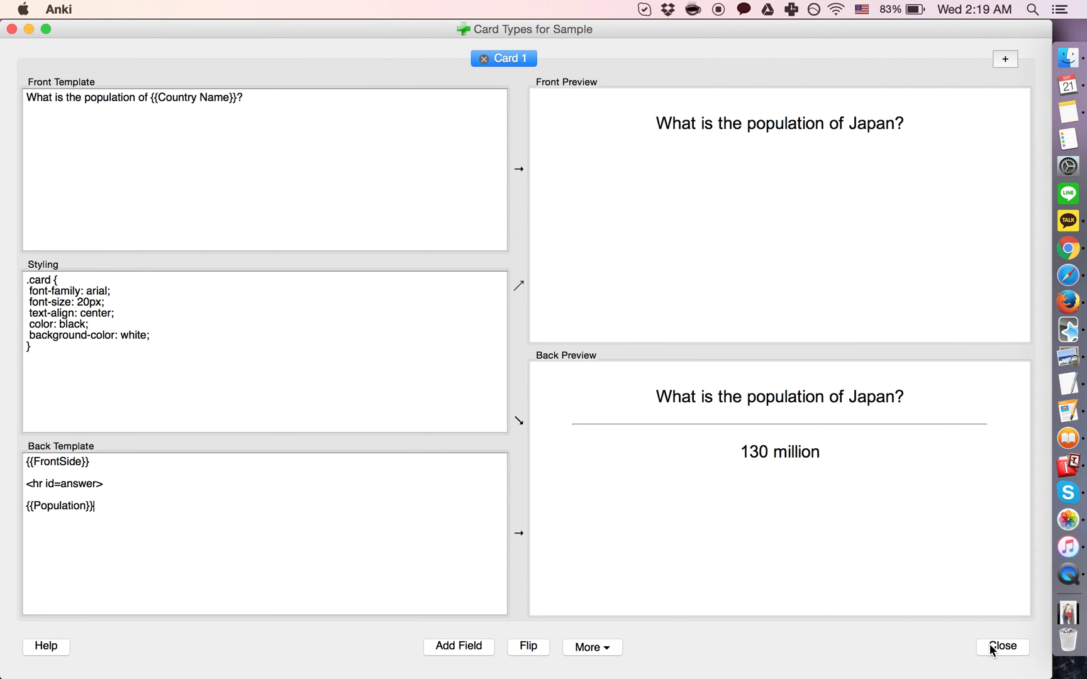
- Add Card 2 asking 'What is the most common language in {{Country Name}}?'
click(1001, 60)
key(super+a)
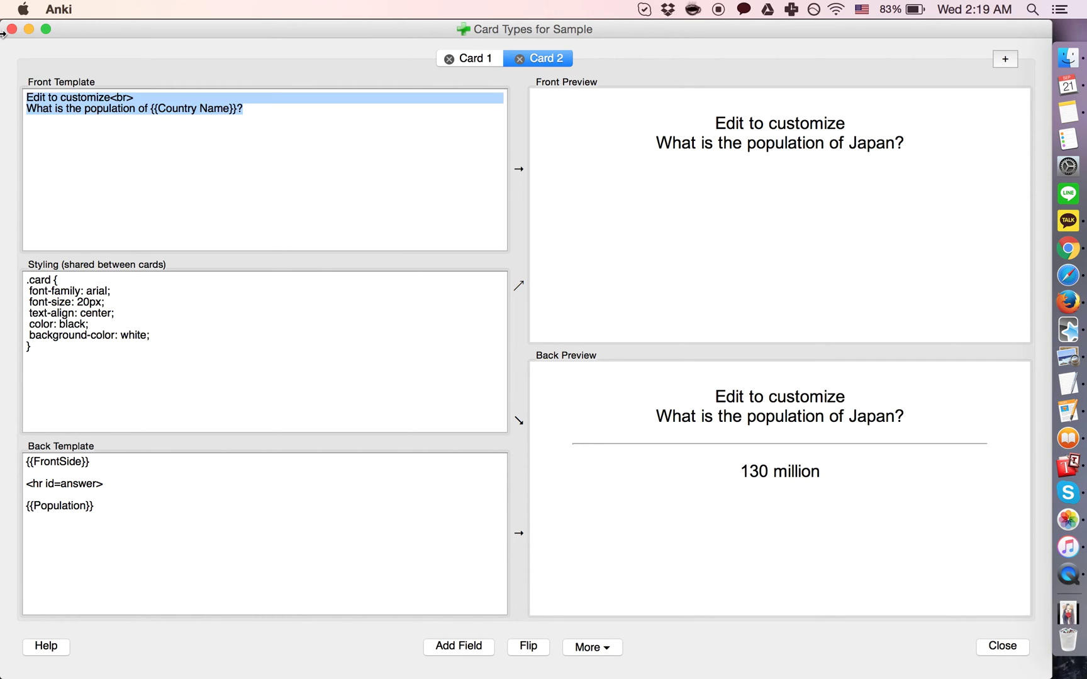
text(What is th)
key(BackSpace)
key(BackSpace)
key(BackSpace)
text(s the c)
key(BackSpace)
text(most common language in {{)
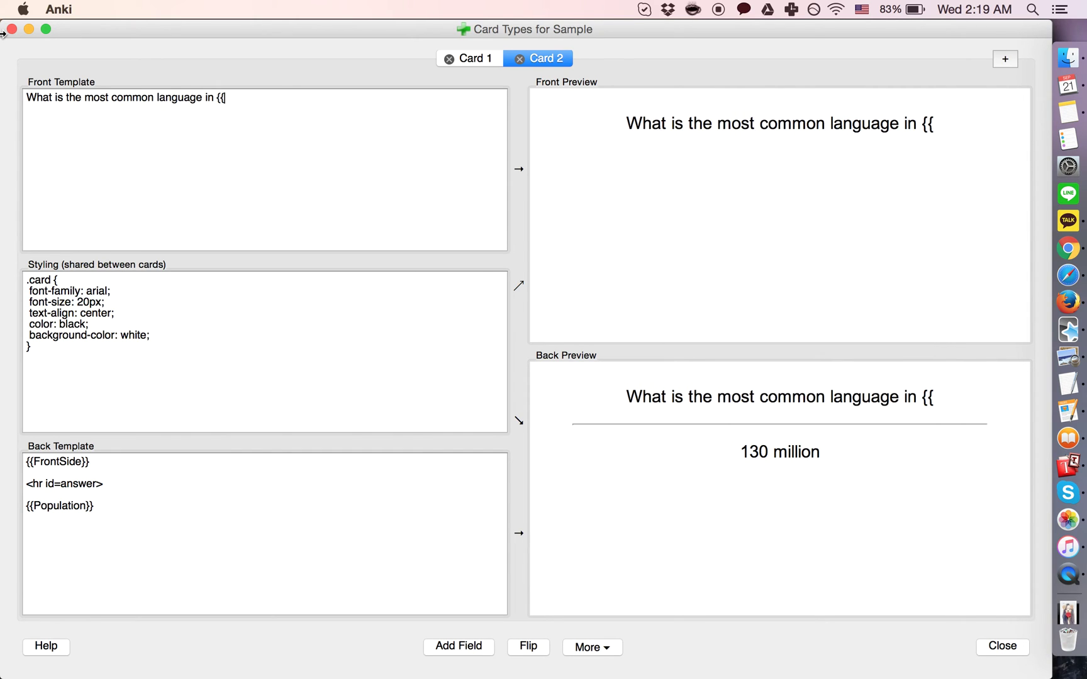
text(Country Name}})
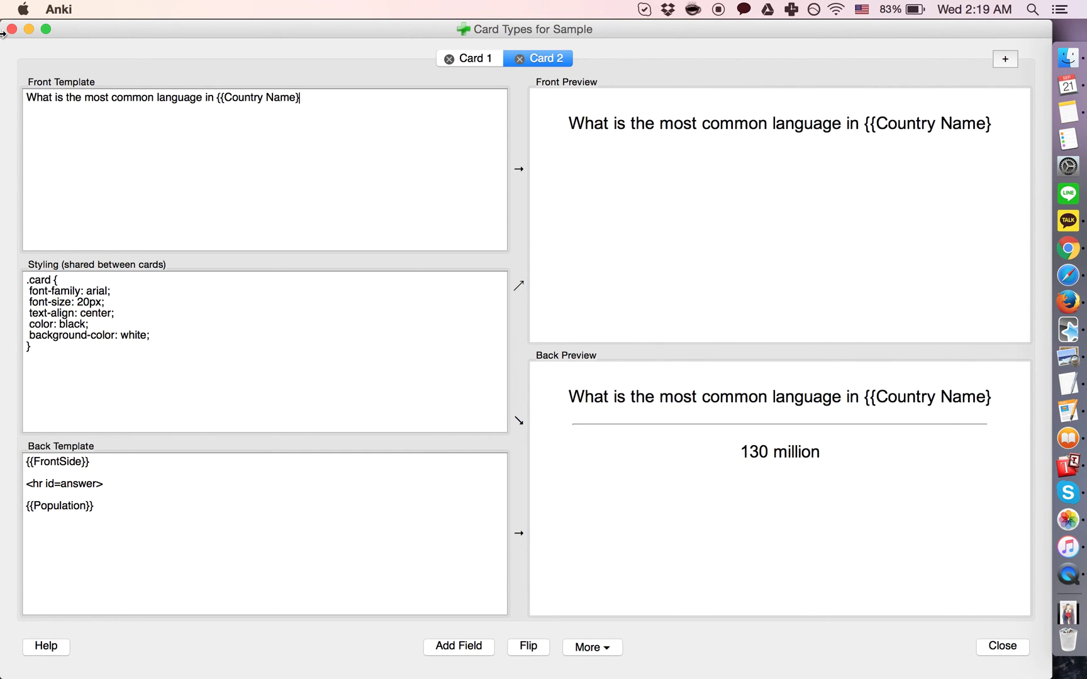
text(?)
- Change Card 2's answer from {{Population}} to {{Most Common Language}}
double_click(61, 504)
text(Most Comm)
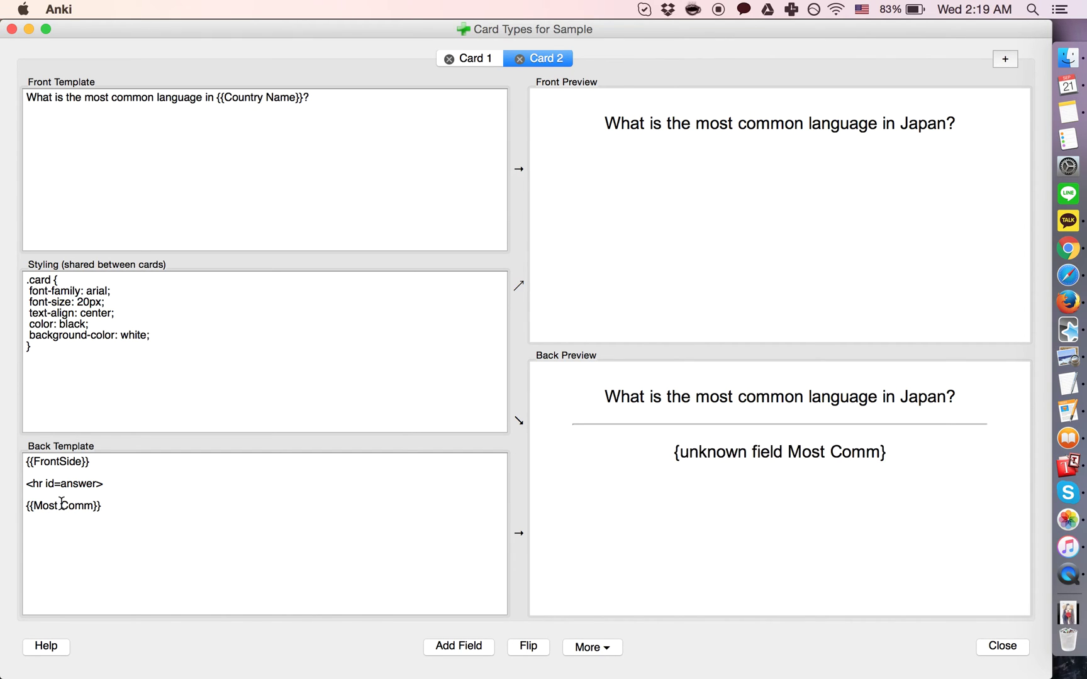
text(on Language)
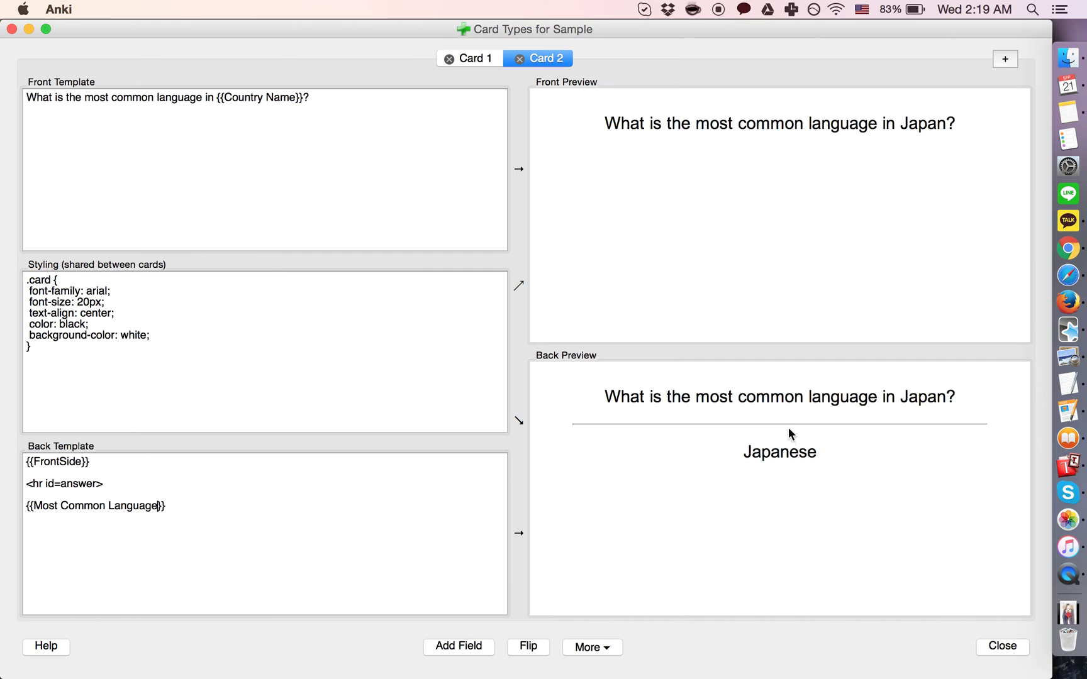
click(1000, 648)
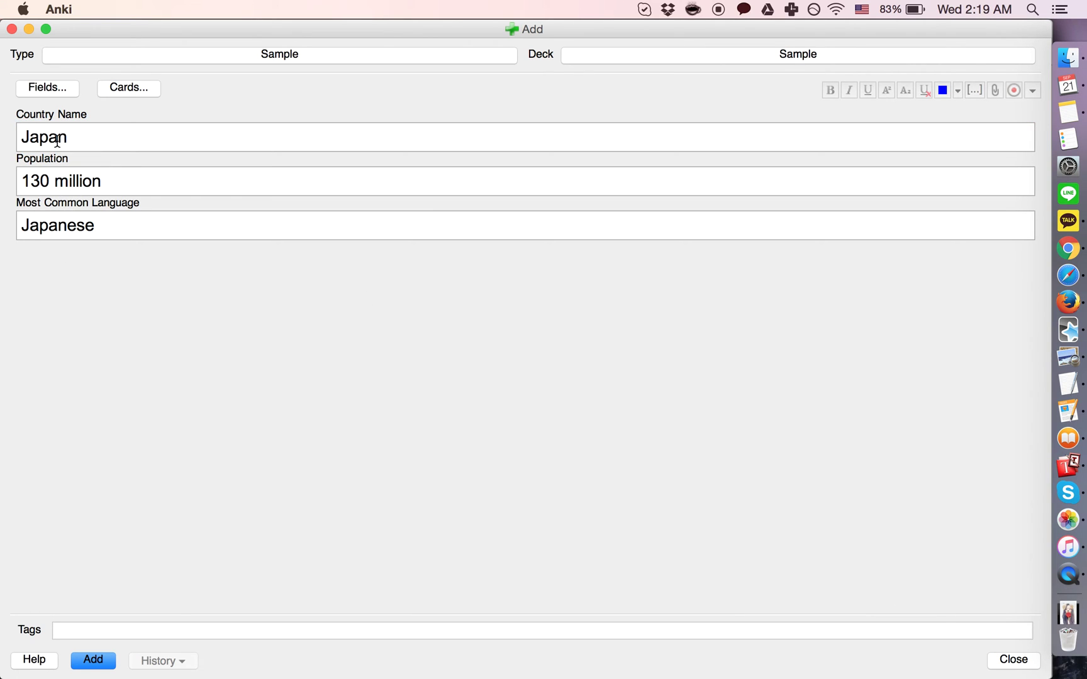
- Save the Japan note, then add a South Korea note: 50 million, Korean
click(95, 661)
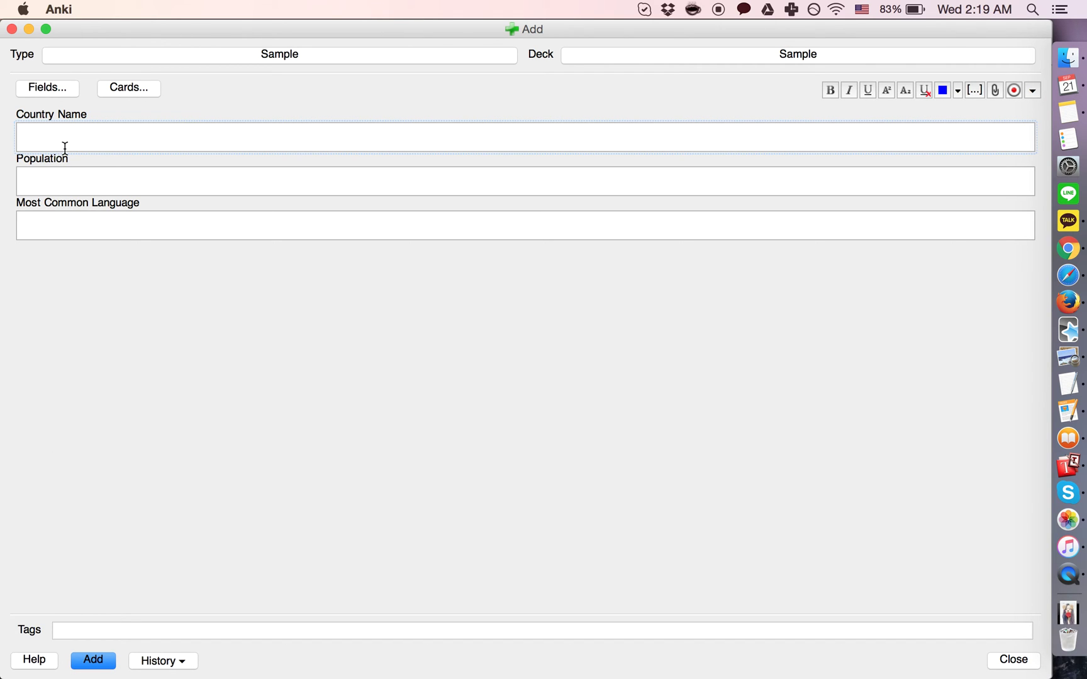
text(South L)
key(BackSpace)
text(Korea)
click(78, 177)
text(50 millio)
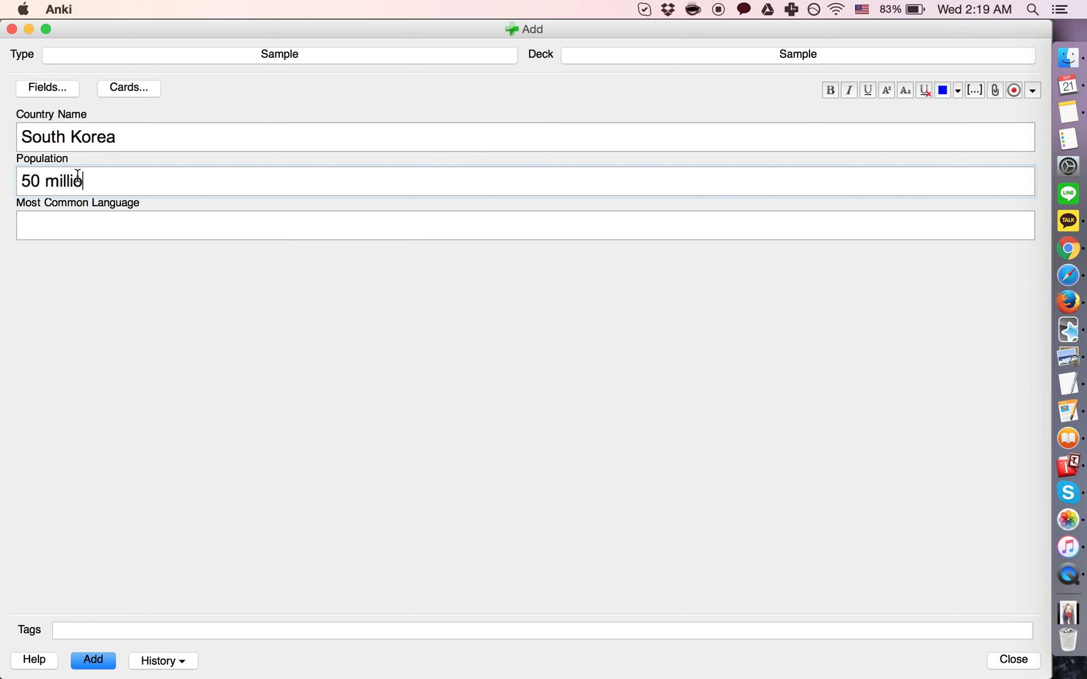
text(n)
click(101, 232)
text(Korean)
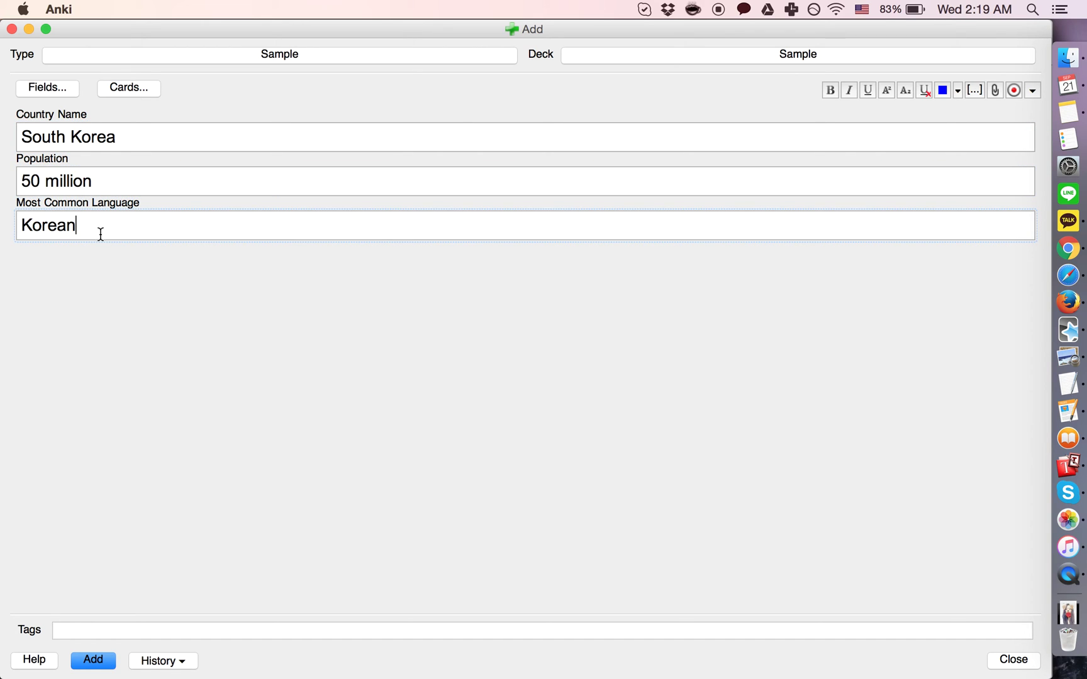
click(99, 660)
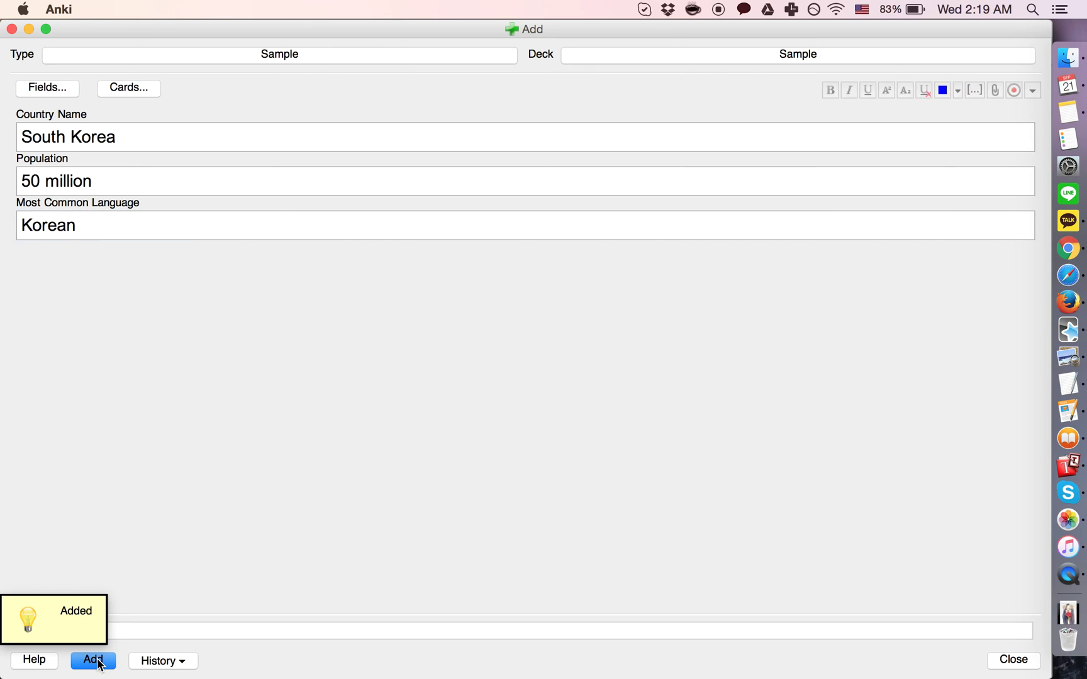
- Review the Japan and South Korea population cards, rating each Good
click(12, 29)
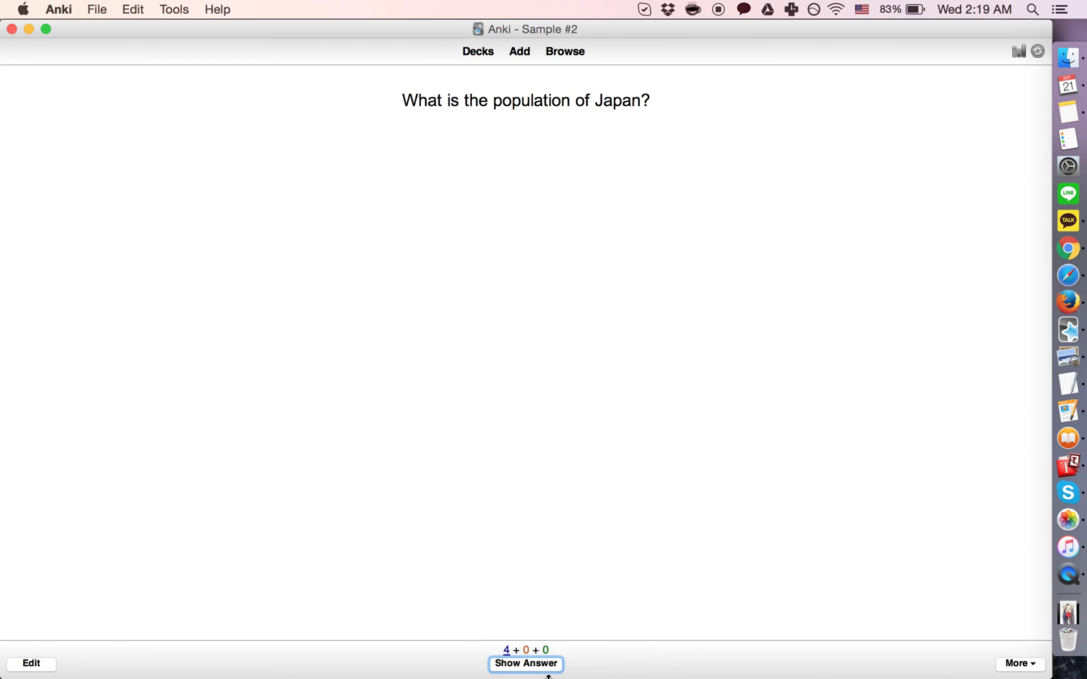
click(544, 669)
click(603, 670)
click(524, 663)
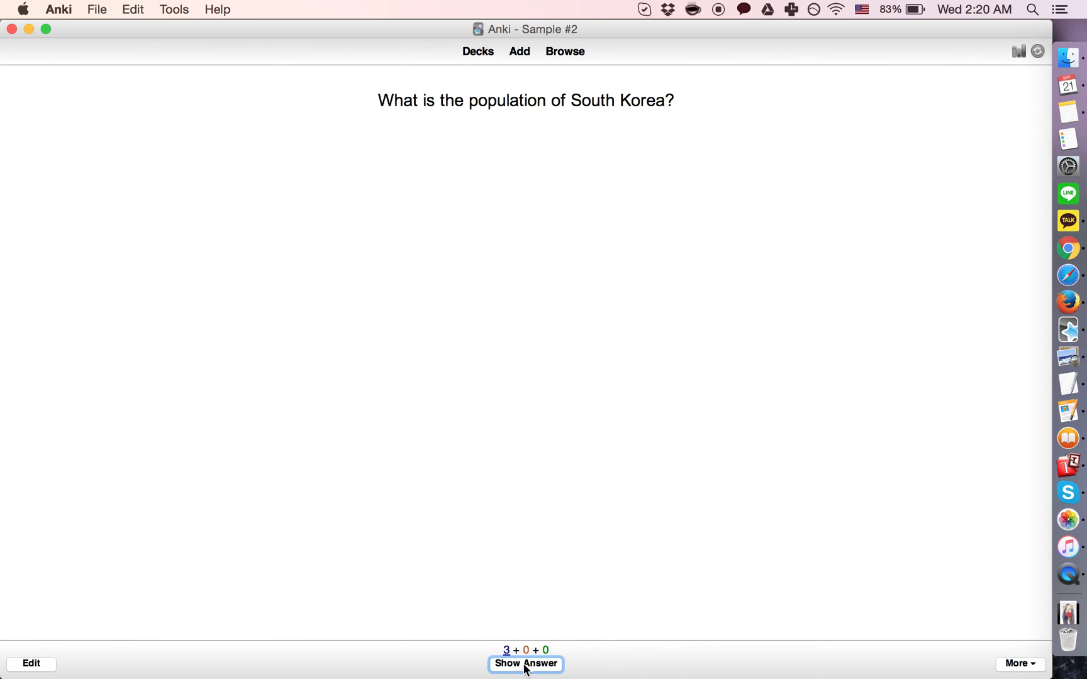
click(578, 669)
- Unbury and review both language cards, then browse all cards in the collection
click(585, 666)
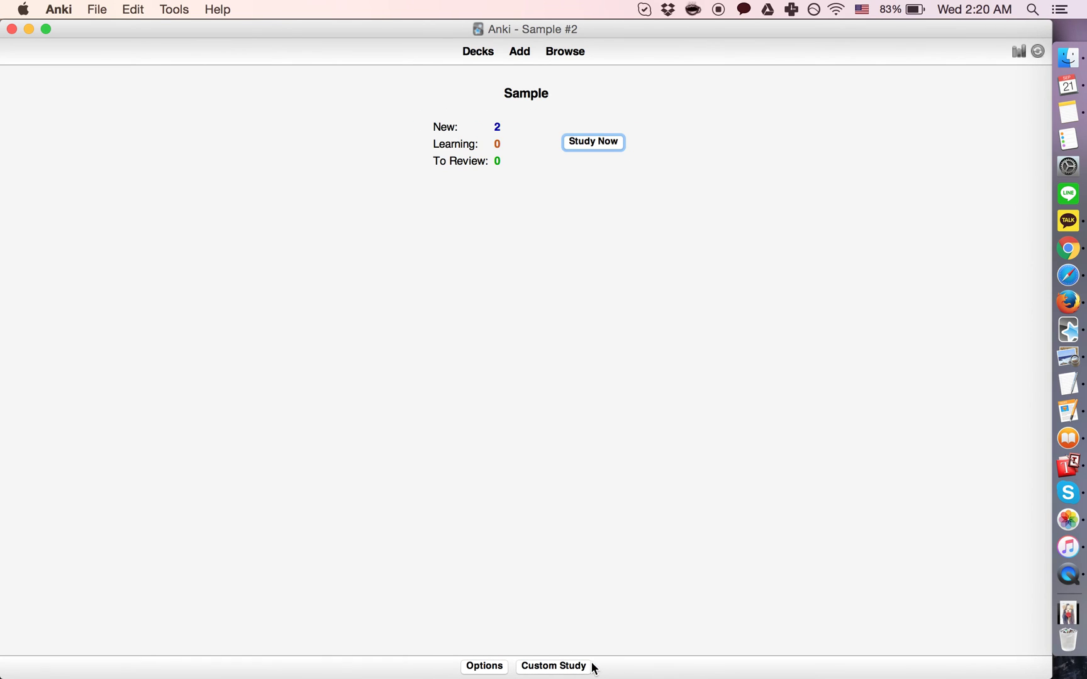
click(592, 142)
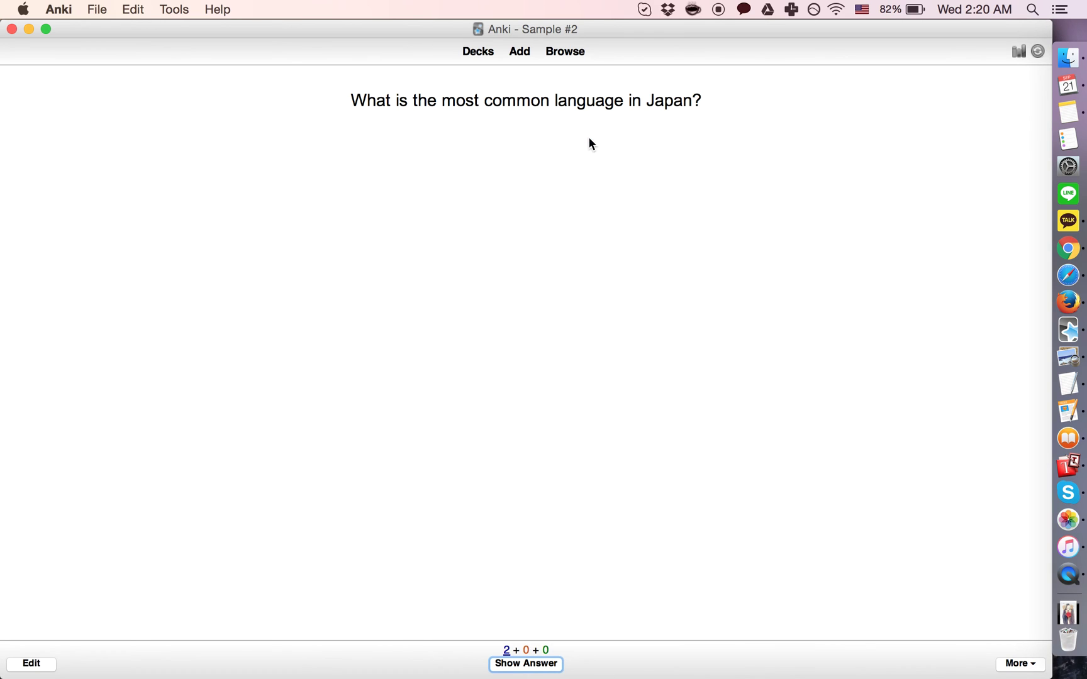
click(548, 672)
click(583, 668)
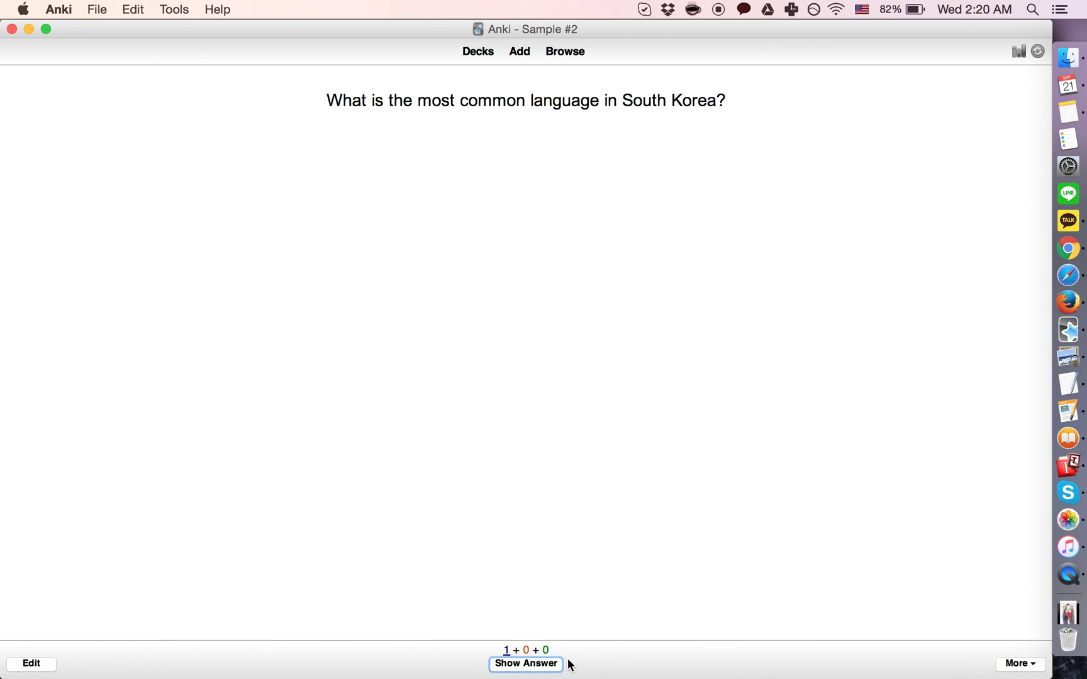
click(547, 665)
click(583, 665)
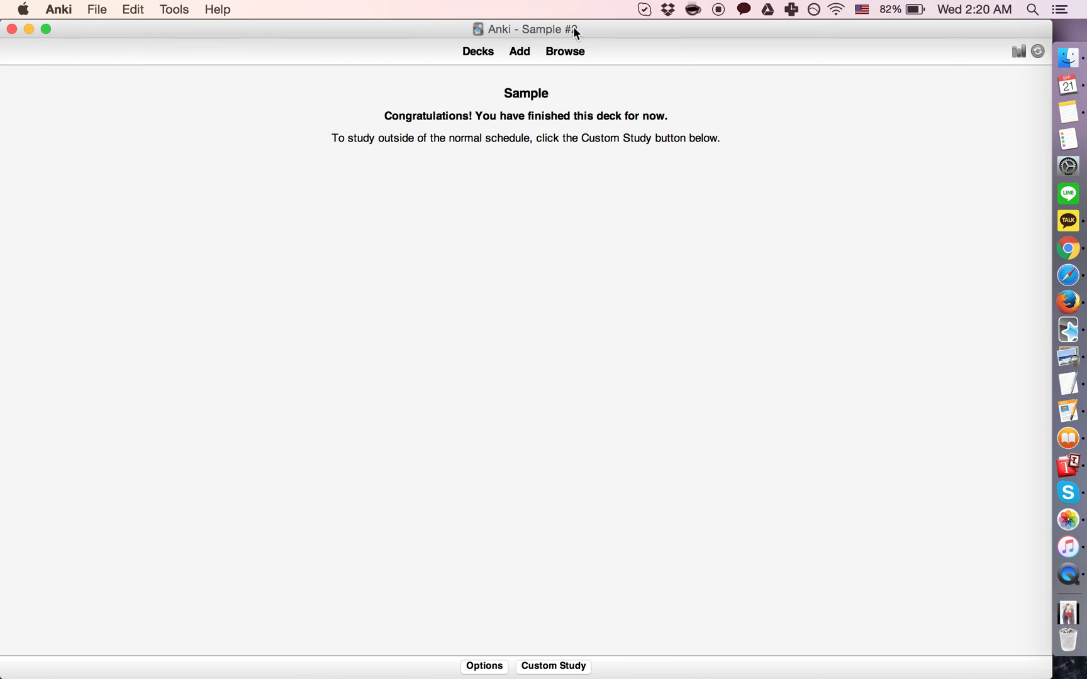
click(565, 52)
click(68, 79)
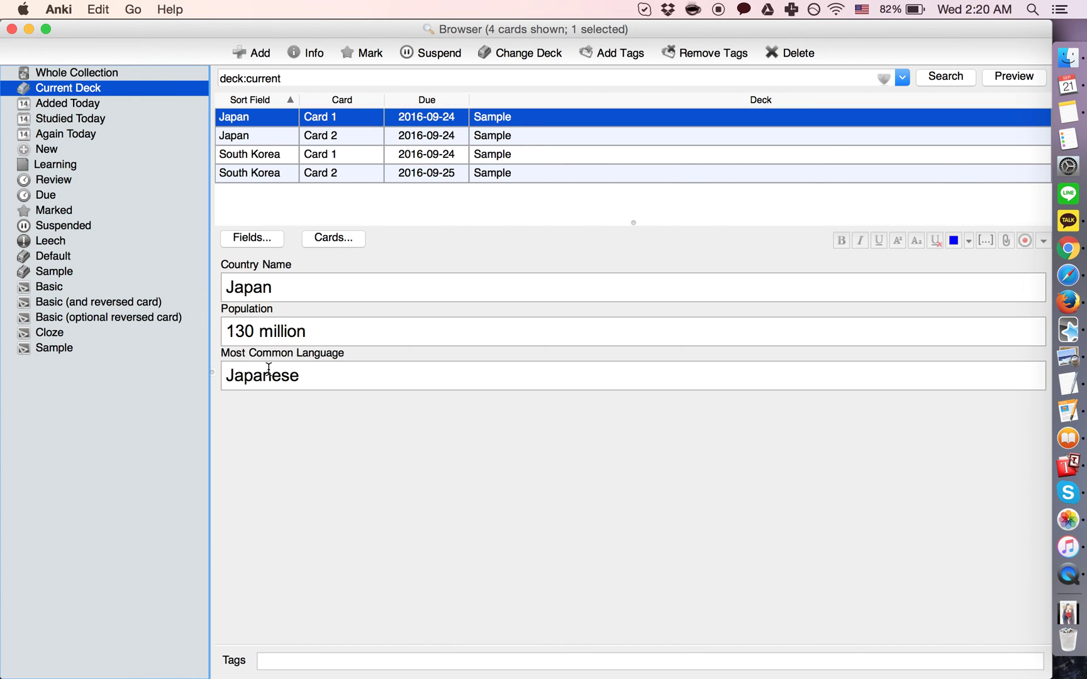
- Check the Sample note type's field list, then open its Card Types template editor
click(244, 238)
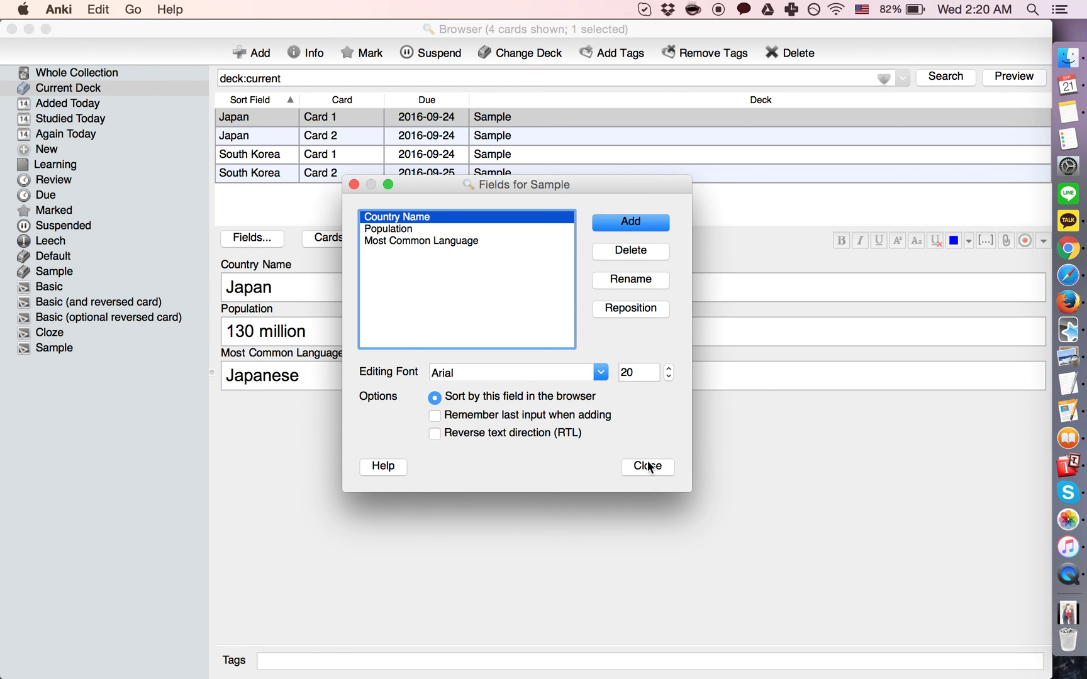
click(648, 466)
click(341, 241)
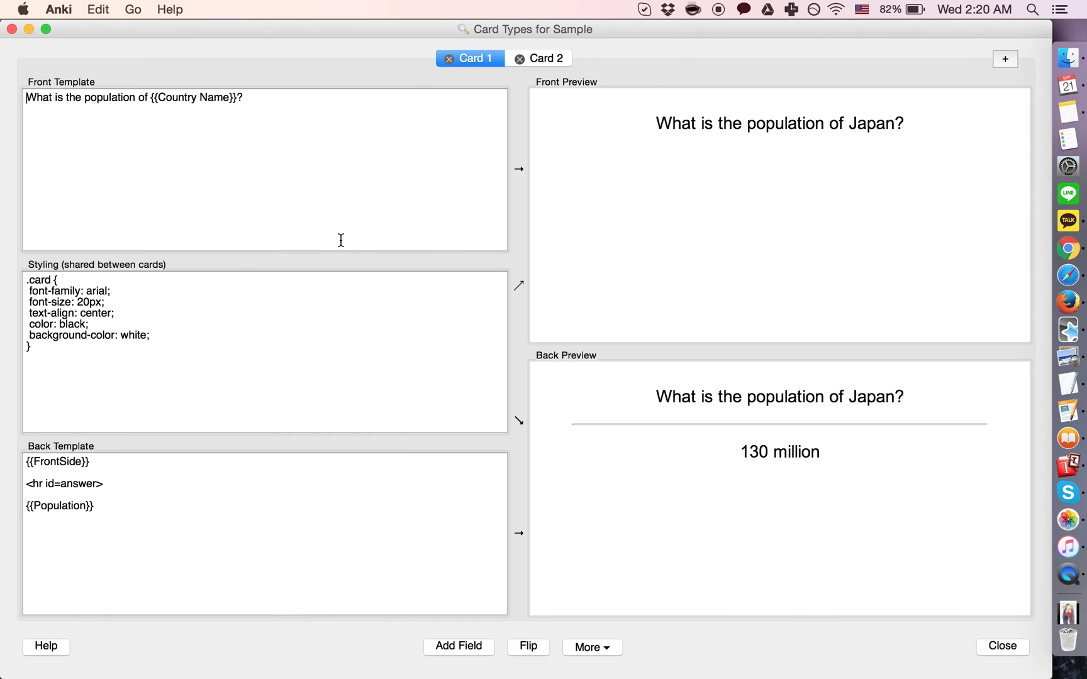